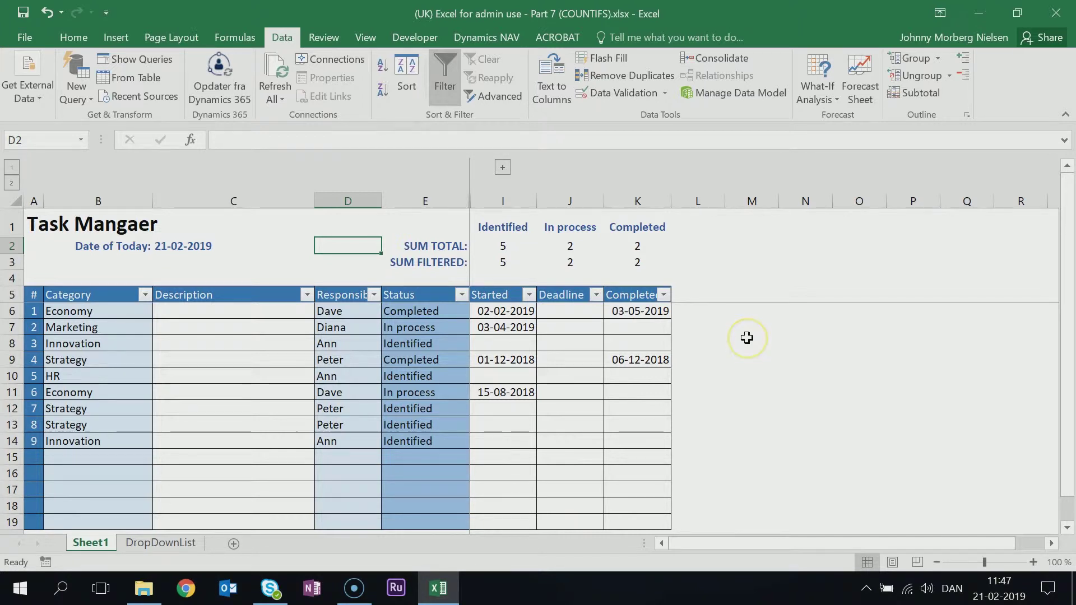
Enter the title "Development Initiatives - Split on Category" in M7 and the header "Category" in M8.
left_click_drag(748, 338, 970, 424)
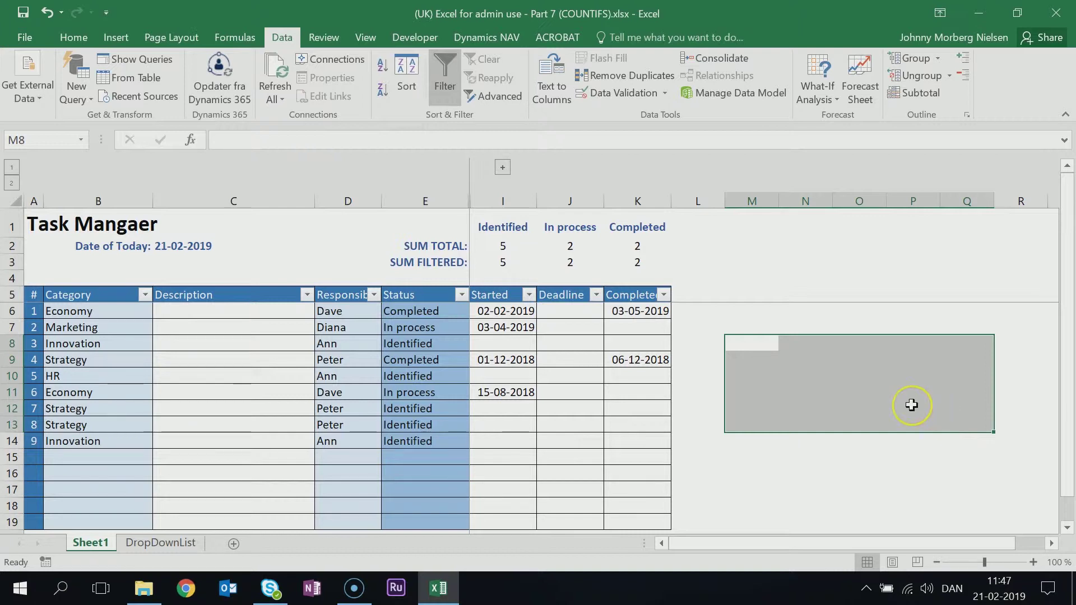
left_click(740, 328)
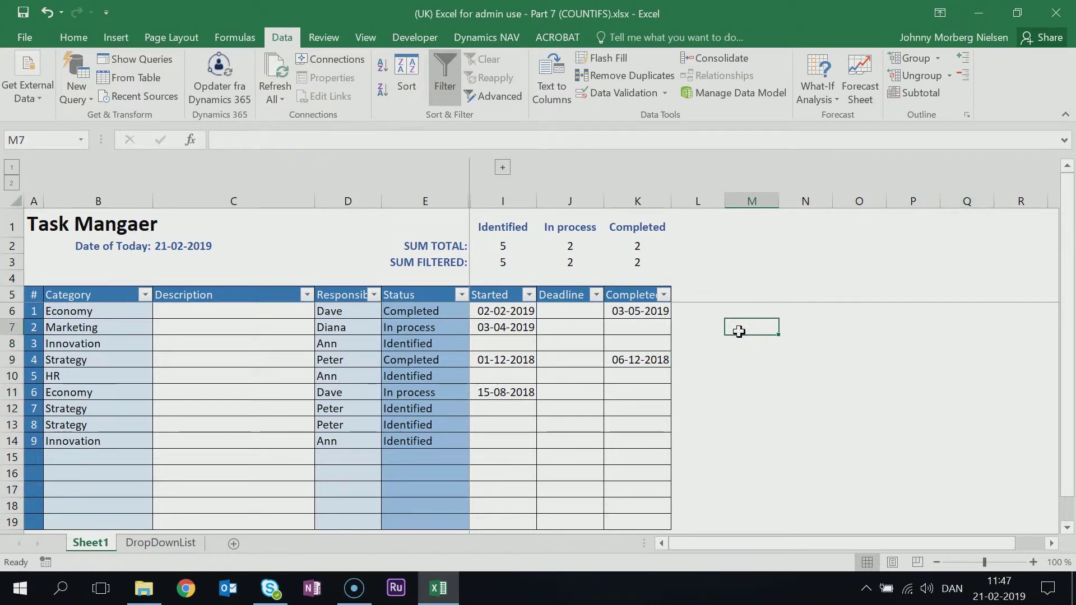
type("Develo")
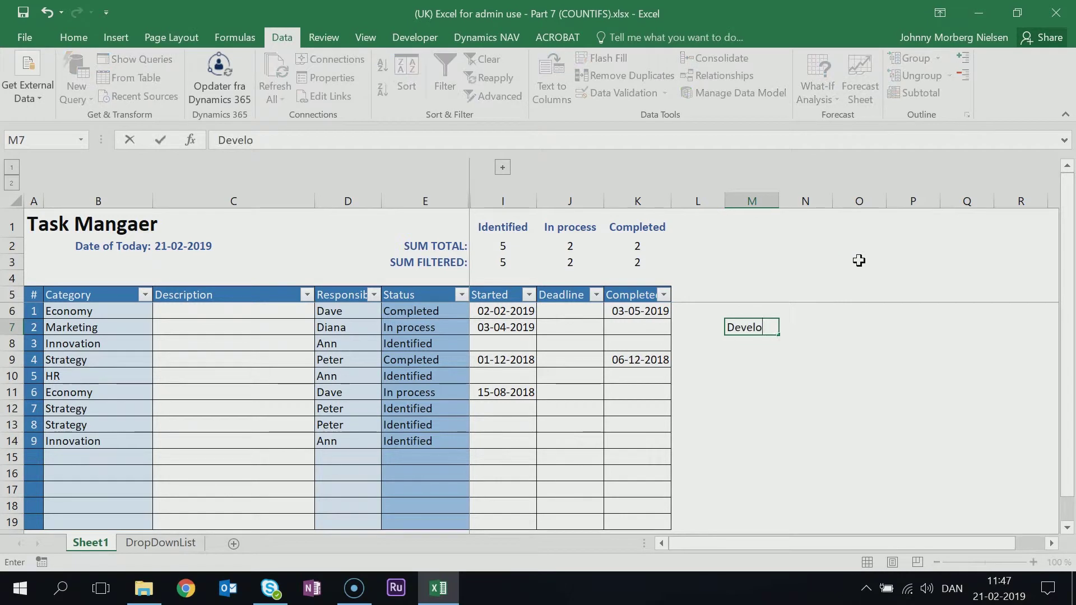
type("pment Initiatives - Split on Category")
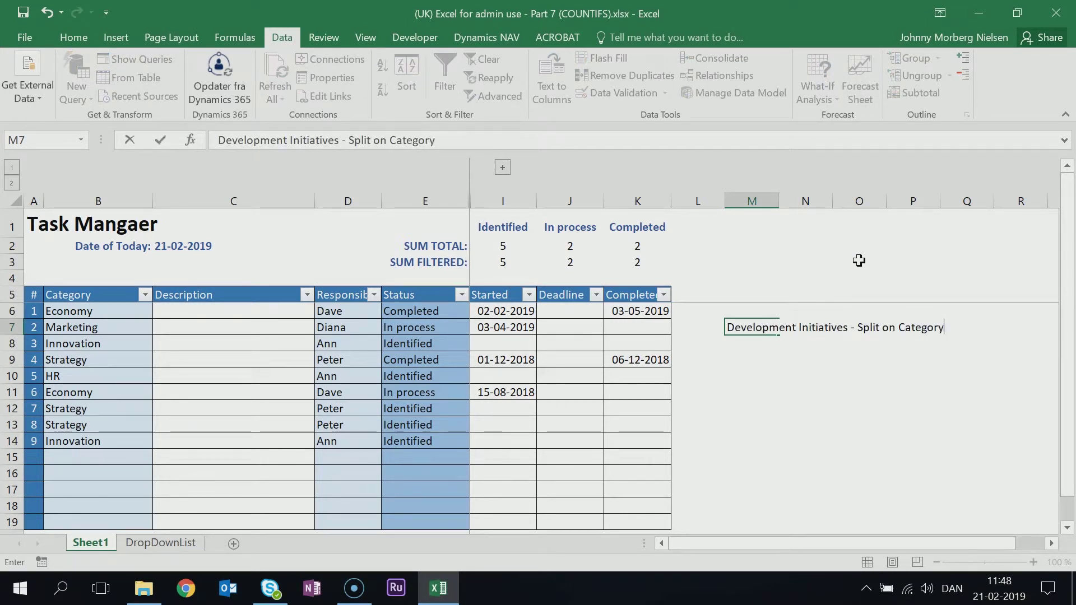
key("Return")
type("Category")
key("Tab")
Link the header cells N8, O8 and P8 to the status names in D5, D6 and D7 of the DropDownList sheet.
type("=")
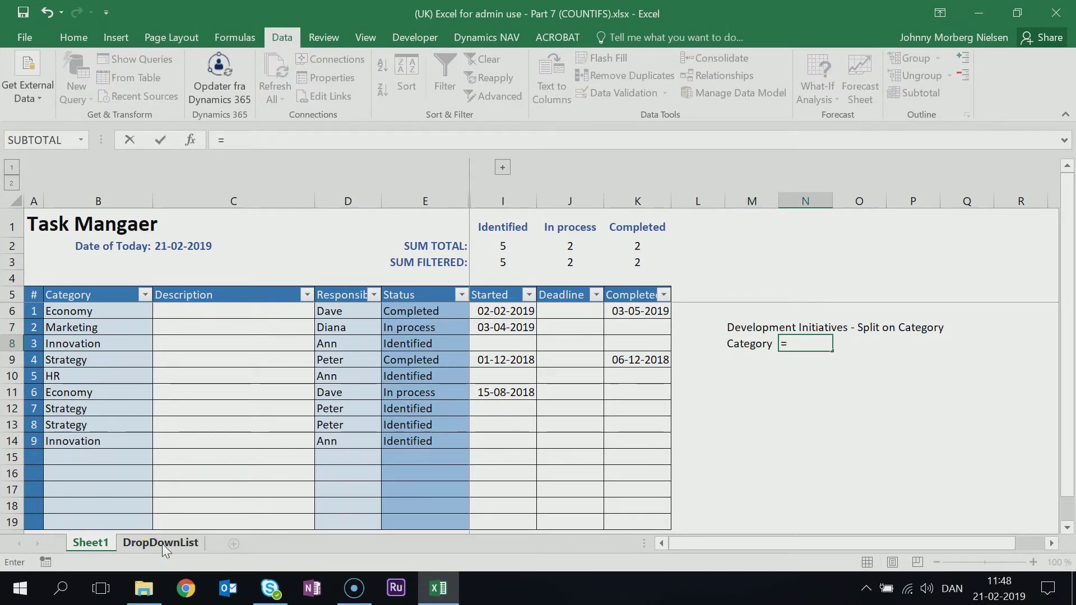
left_click(162, 543)
left_click(327, 263)
key("Tab")
type("=")
left_click(161, 543)
left_click(298, 280)
key("Tab")
type("=")
left_click(160, 543)
left_click(295, 296)
key("Return")
Link M9 to B5 of the DropDownList sheet, fill the formula down for all categories, and clear the surplus cells below Strategy.
type("=")
left_click(160, 543)
left_click(134, 265)
key("Return")
left_click(754, 360)
left_click_drag(779, 368, 779, 458)
left_click_drag(760, 441, 761, 455)
key("Delete")
Apply dark blue outline and inside borders to the summary table M8:P13.
left_click_drag(749, 344, 913, 425)
right_click(824, 391)
left_click(816, 312)
left_click(823, 146)
left_click(886, 190)
left_click(745, 333)
left_click(719, 437)
left_click(884, 207)
left_click(680, 292)
left_click(933, 196)
left_click(949, 501)
left_click(855, 518)
left_click(637, 296)
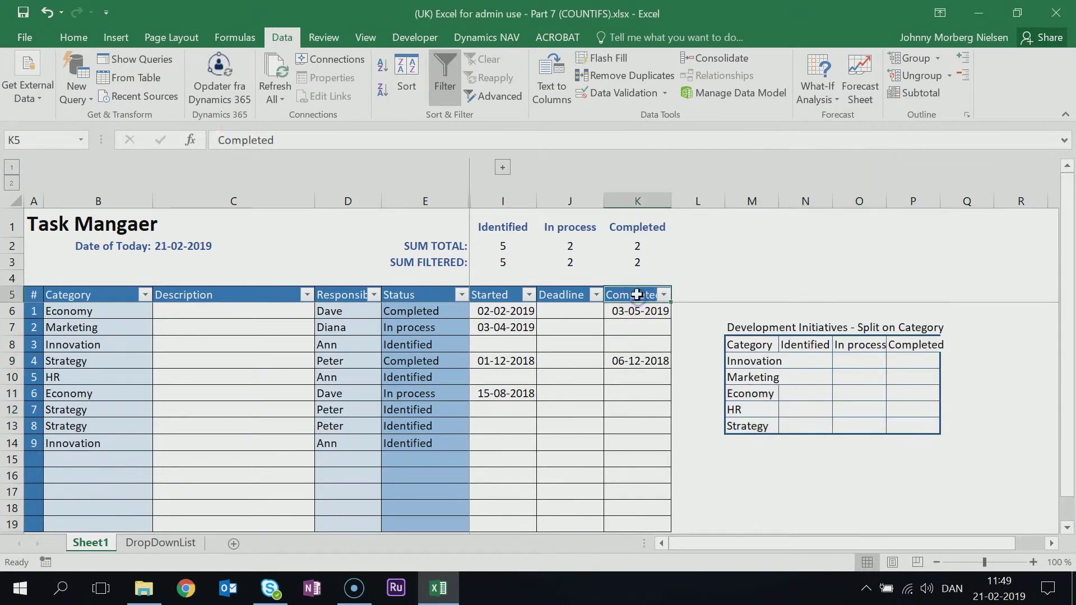
Reformat the outline and inside borders of the summary table M8:P13 in a medium blue.
left_click(73, 37)
left_click_drag(751, 344, 896, 422)
right_click(896, 423)
left_click(928, 344)
left_click(745, 359)
left_click(719, 452)
left_click(880, 225)
left_click(738, 289)
left_click(930, 225)
left_click(949, 527)
Format the summary table's header row M8:P8 with a blue fill and white font.
left_click_drag(752, 345, 906, 347)
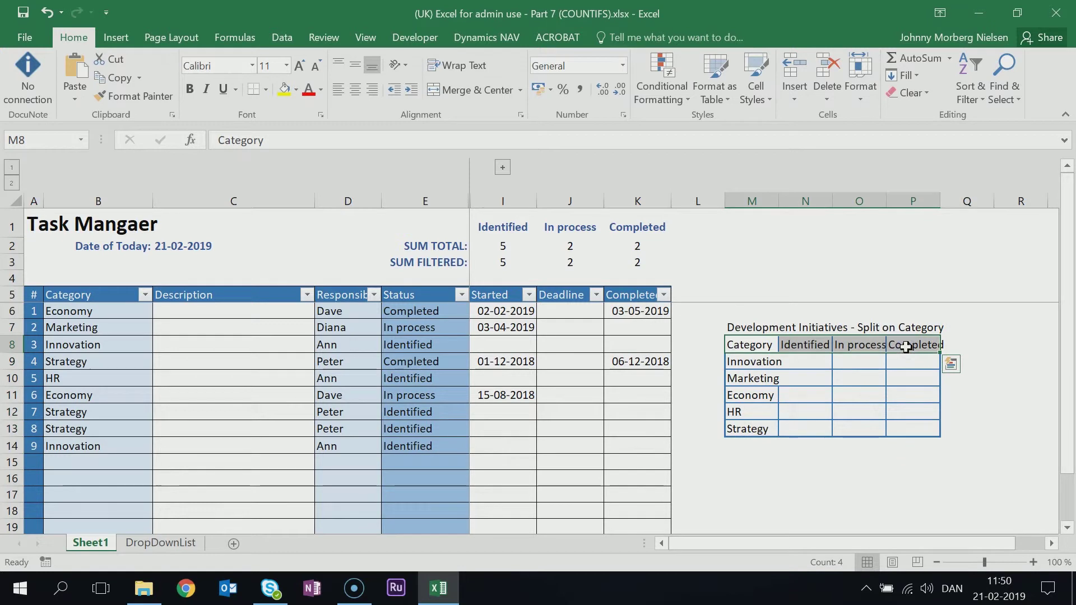
right_click(906, 347)
left_click(941, 495)
left_click(873, 193)
left_click(723, 319)
left_click(771, 192)
left_click(938, 341)
left_click(868, 402)
left_click(949, 548)
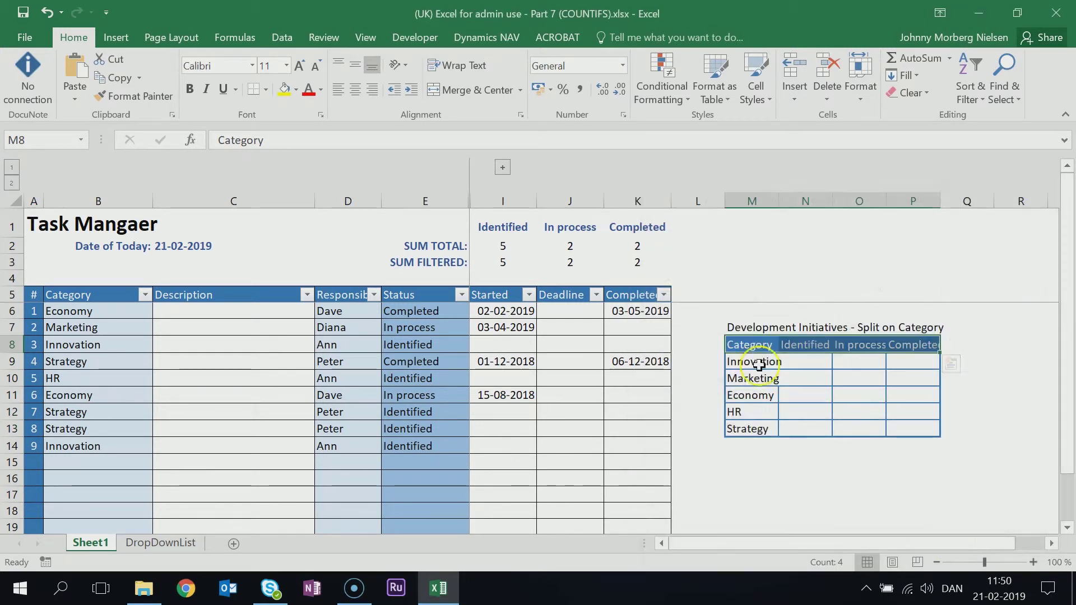
Fill the category cells M9:M13 with a light blue background.
left_click_drag(759, 365, 754, 429)
right_click(753, 429)
left_click(794, 351)
left_click(751, 254)
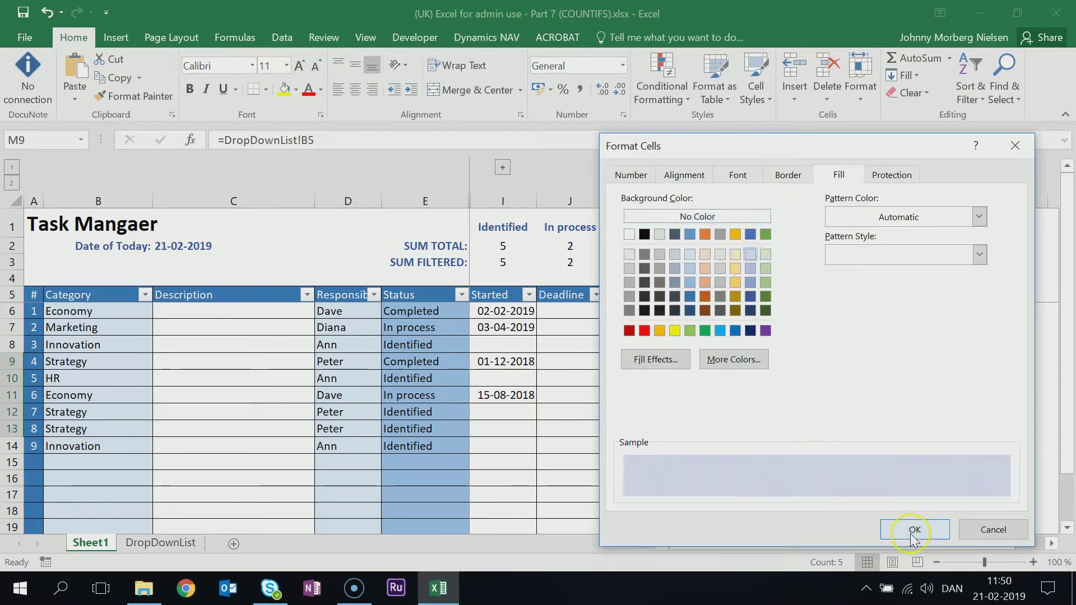
left_click(914, 530)
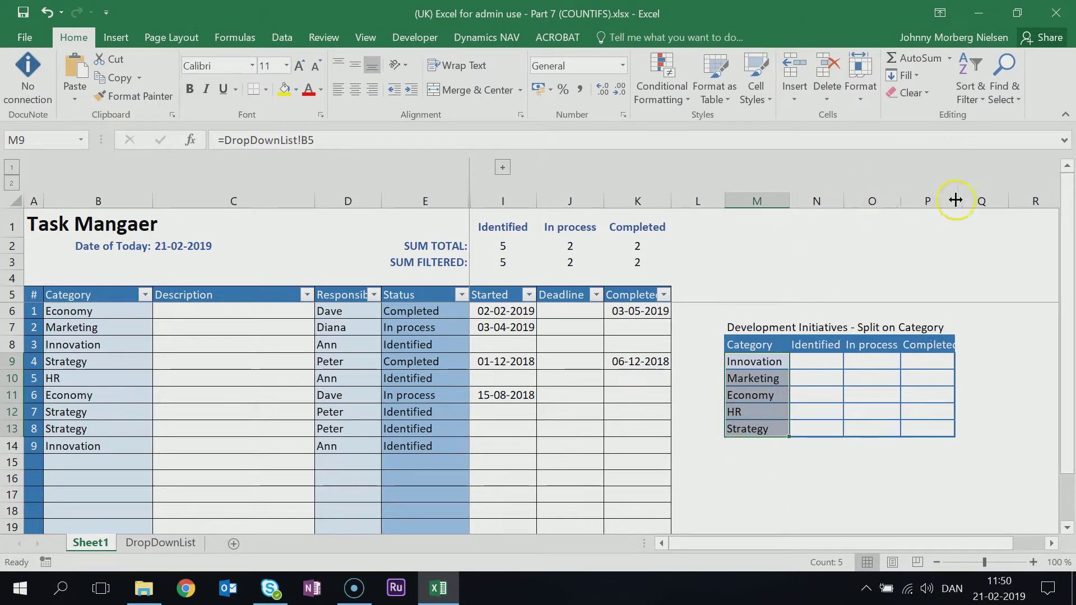
Make the table title in M7 bold and blue, and widen columns N to P to an equal width.
left_click(731, 328)
right_click(752, 329)
left_click(793, 502)
left_click(749, 194)
left_click(913, 341)
left_click(885, 440)
left_click(925, 549)
left_click(189, 89)
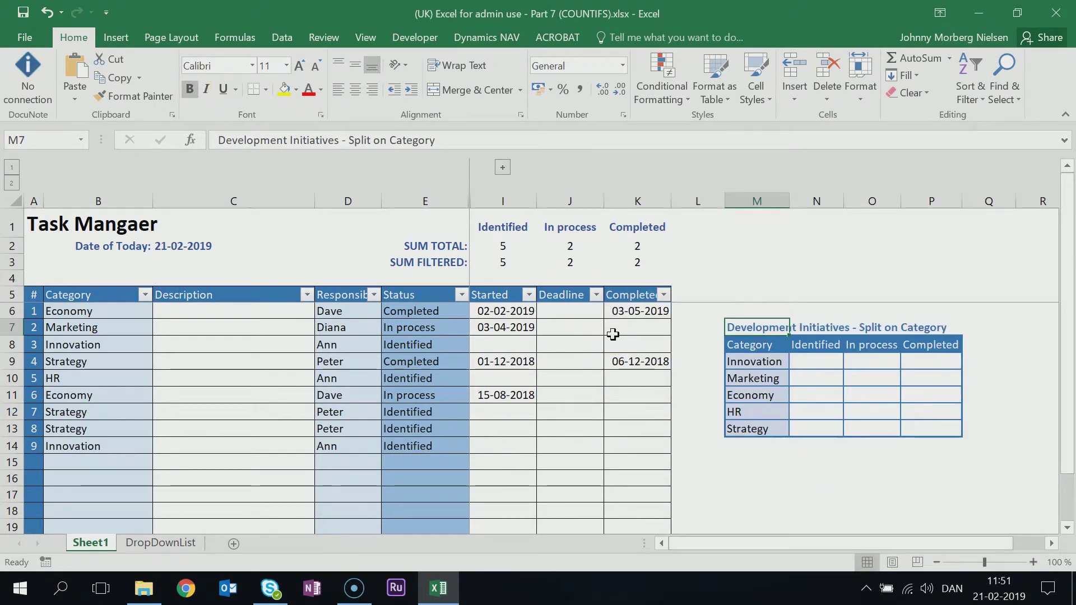
left_click_drag(817, 201, 964, 200)
left_click(752, 467)
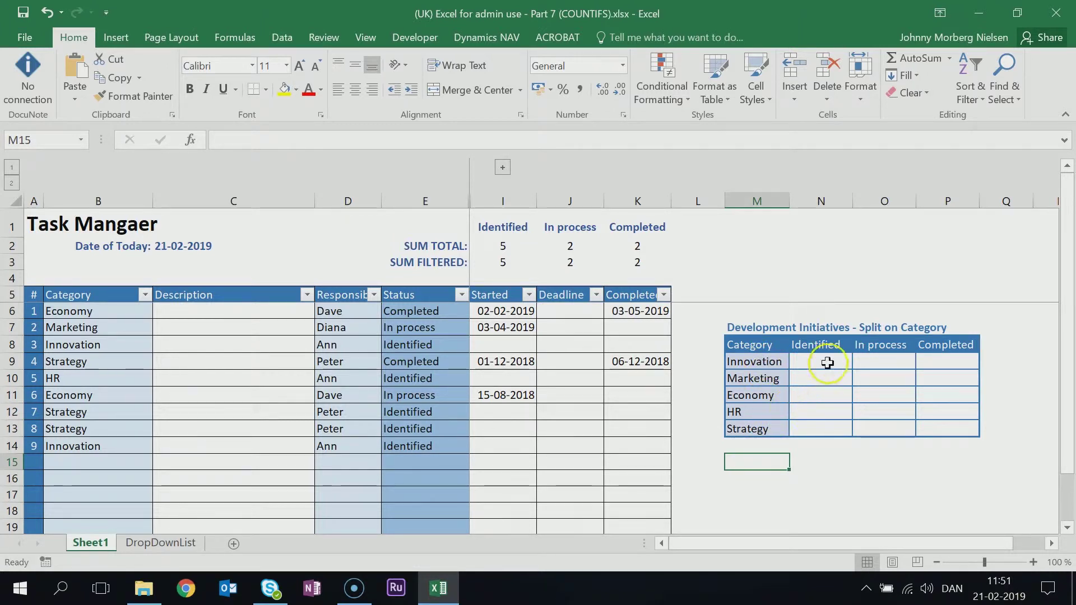
Examine the summary table's status headers and category names against the Innovation entries in the task list.
left_click(812, 344)
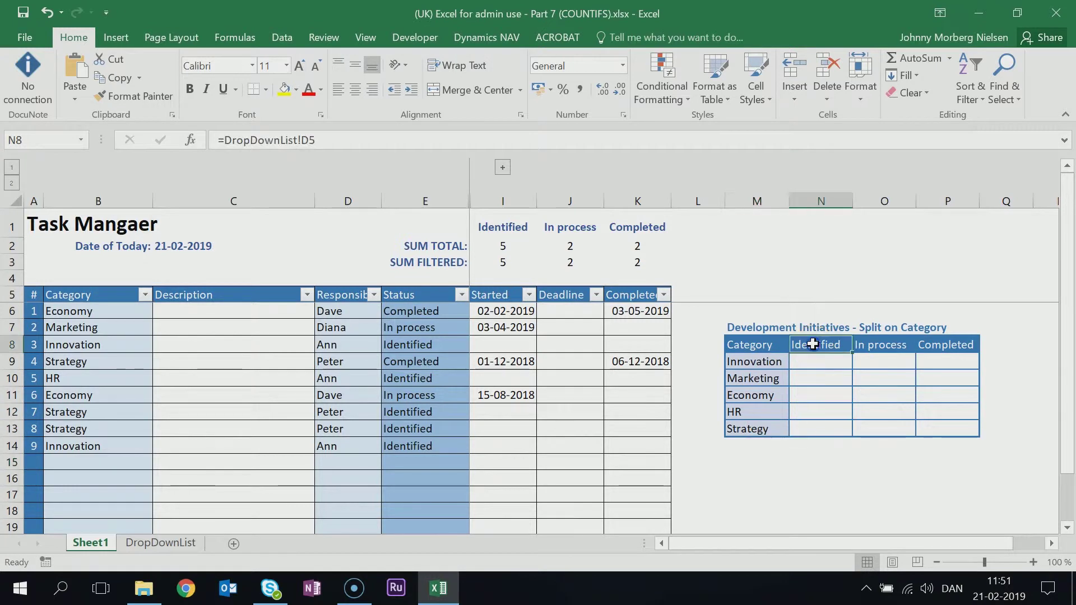
left_click(875, 344)
left_click(947, 346)
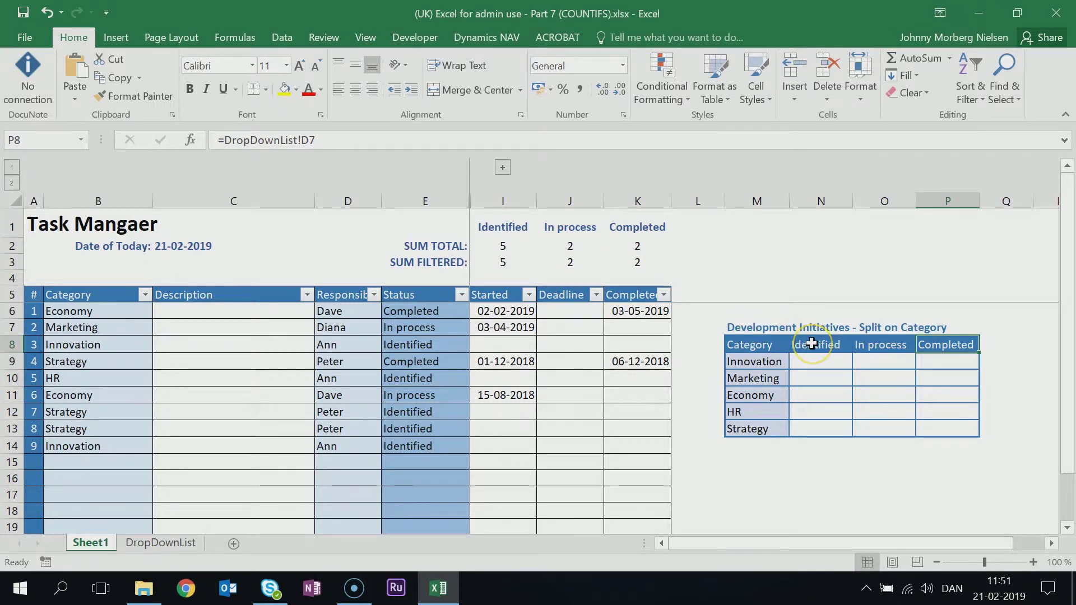
left_click_drag(736, 365, 739, 428)
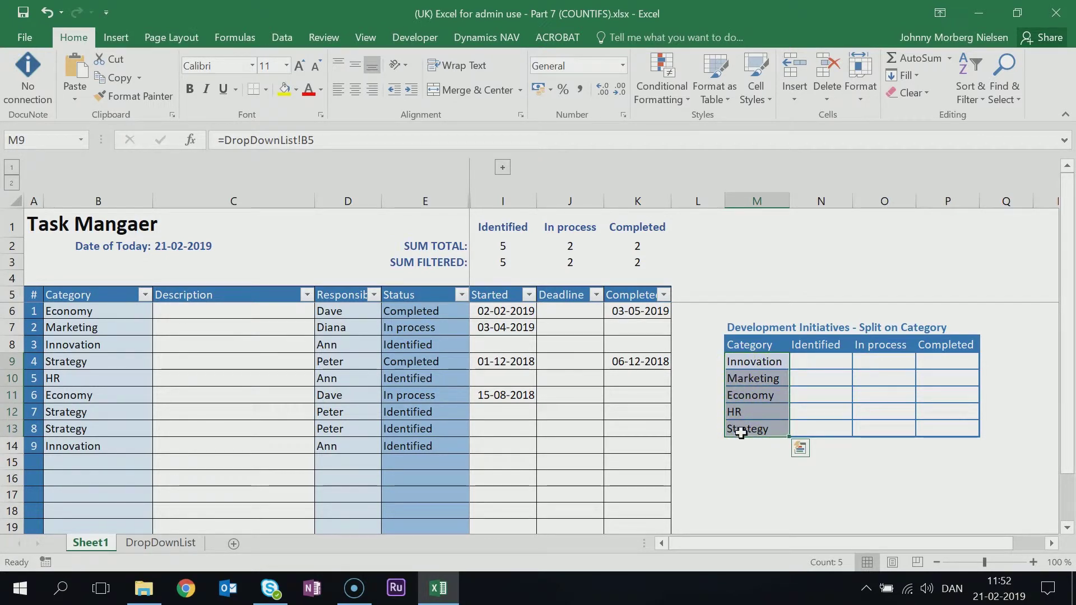
left_click(753, 460)
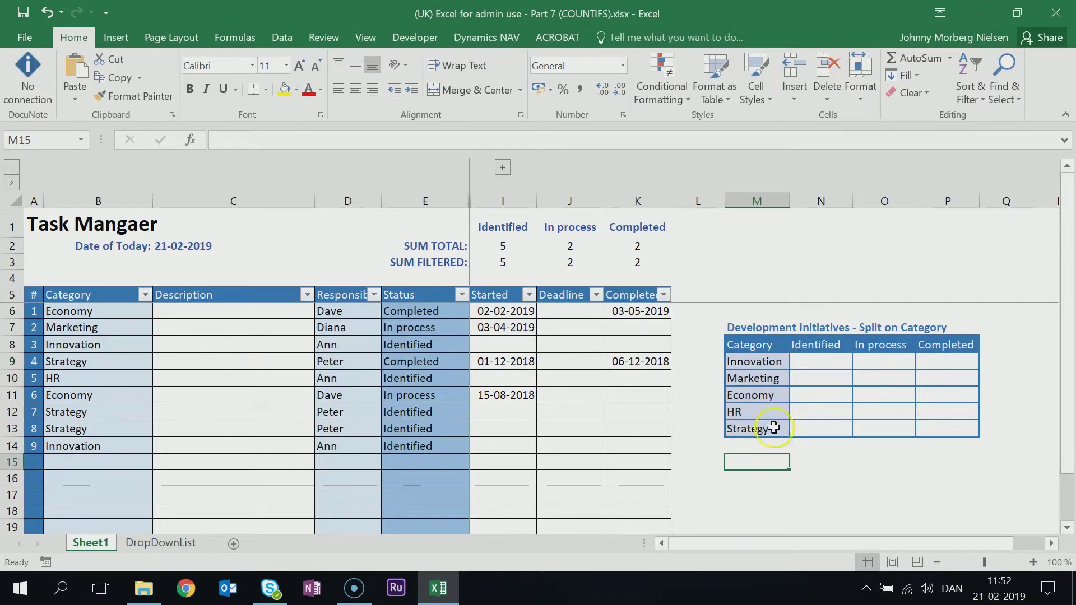
left_click(825, 366)
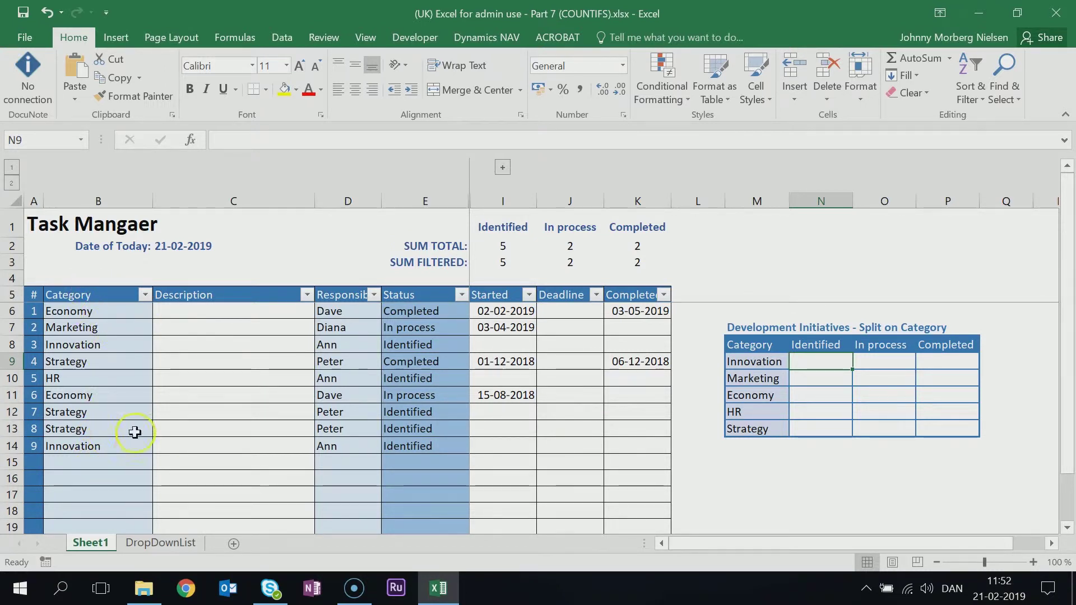
left_click(735, 362)
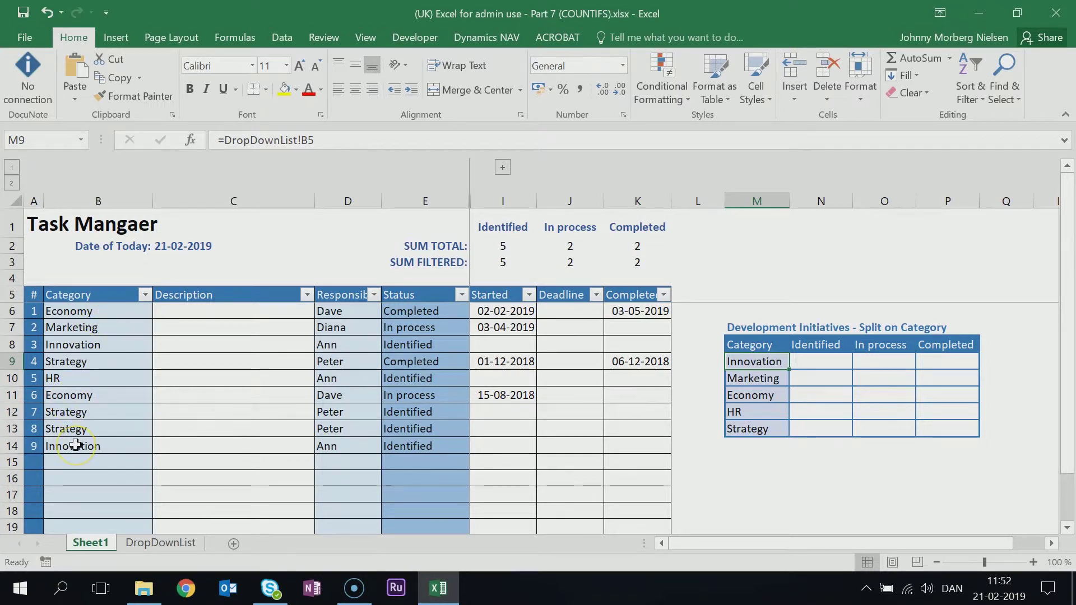
left_click(140, 445)
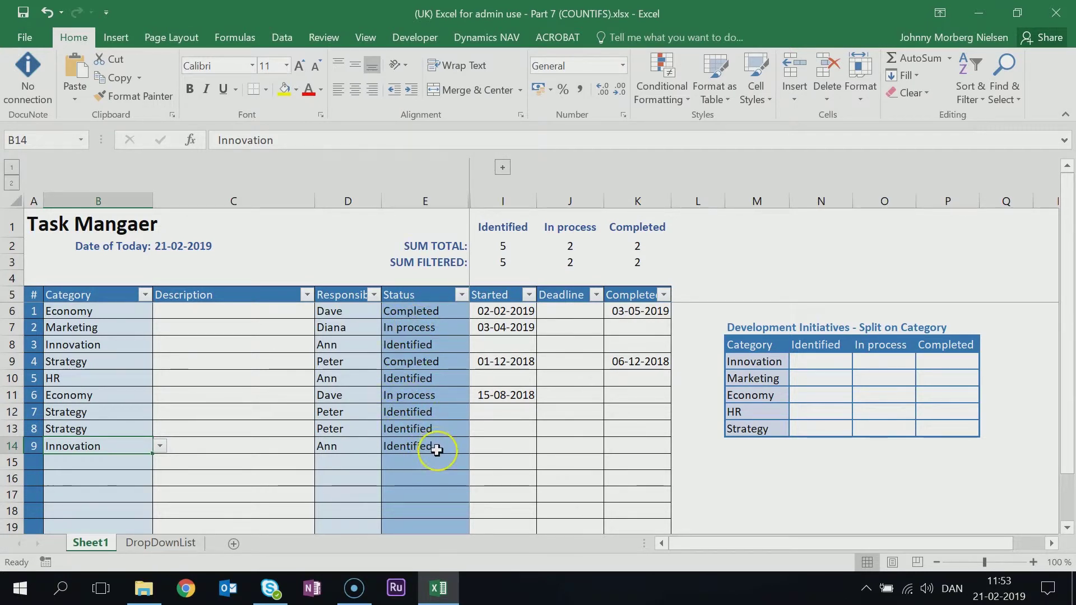
Insert a COUNTIFS function in N9, where the Innovation row meets the Identified column.
left_click(819, 362)
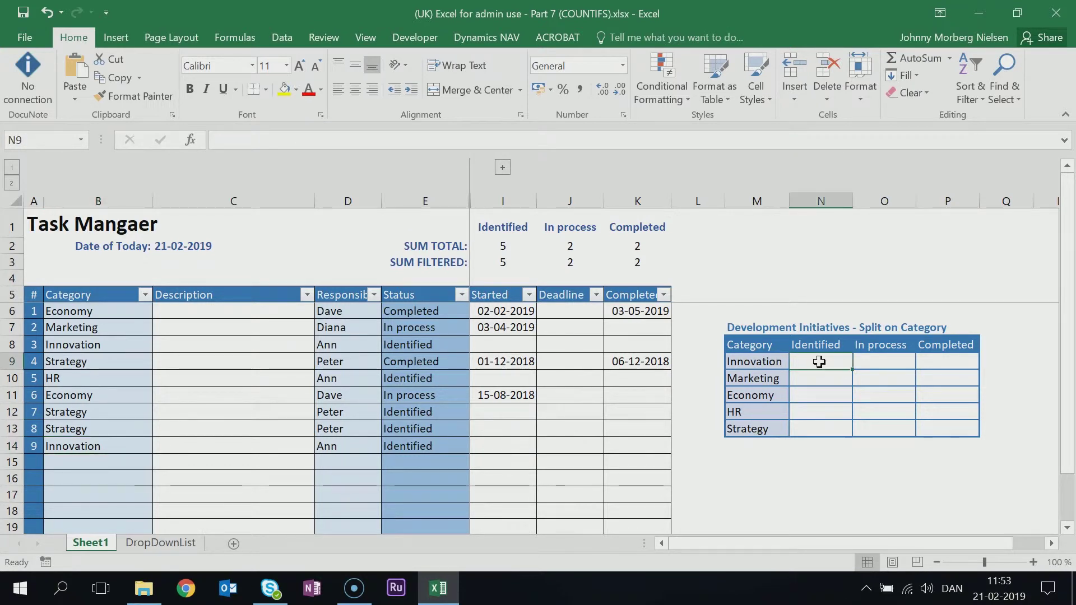
left_click(191, 140)
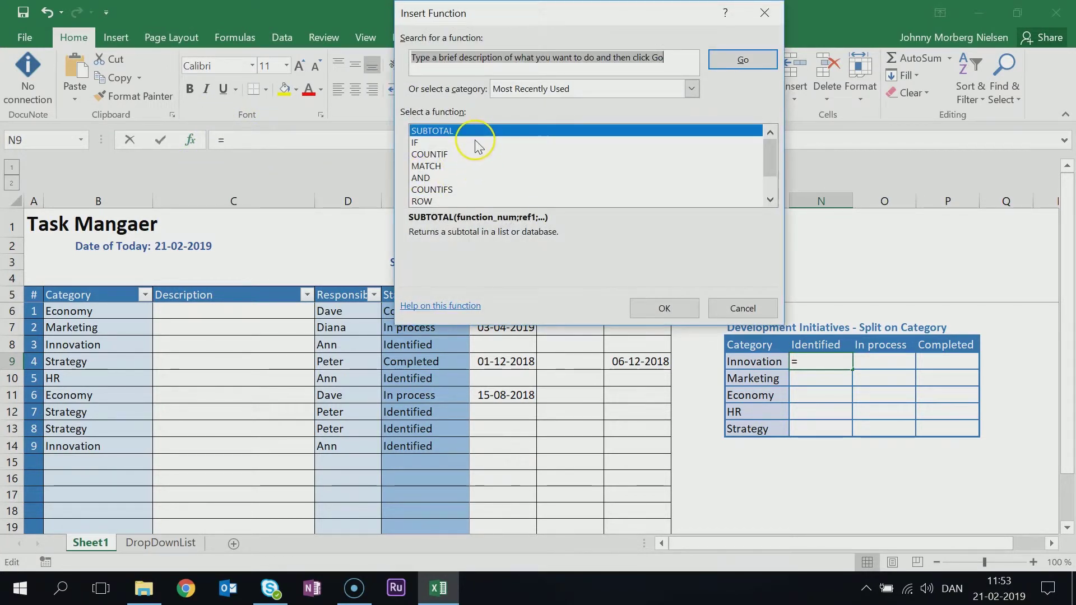
left_click(435, 191)
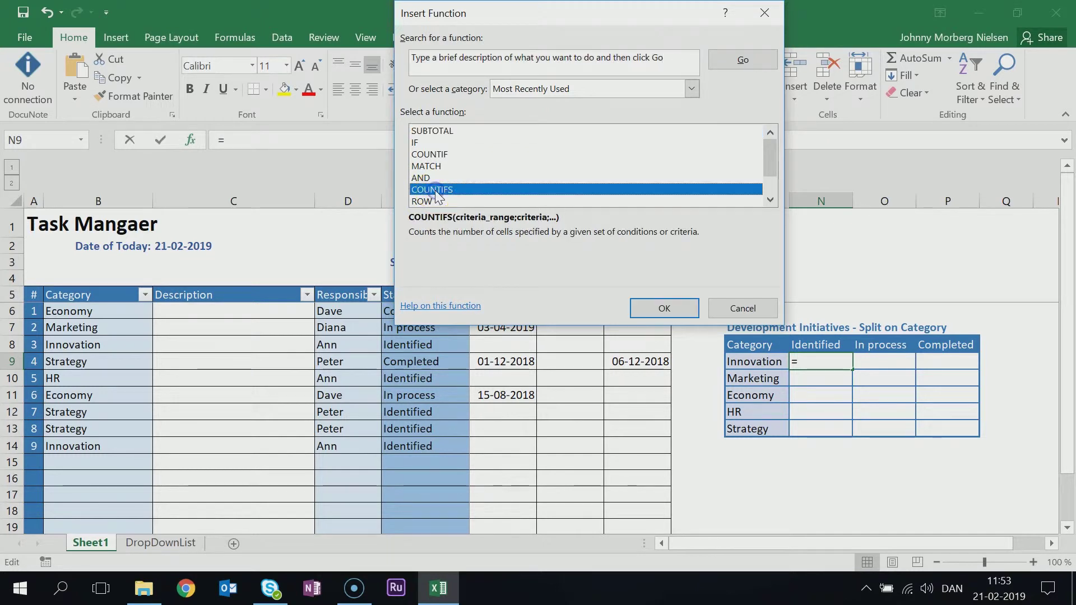
left_click(662, 308)
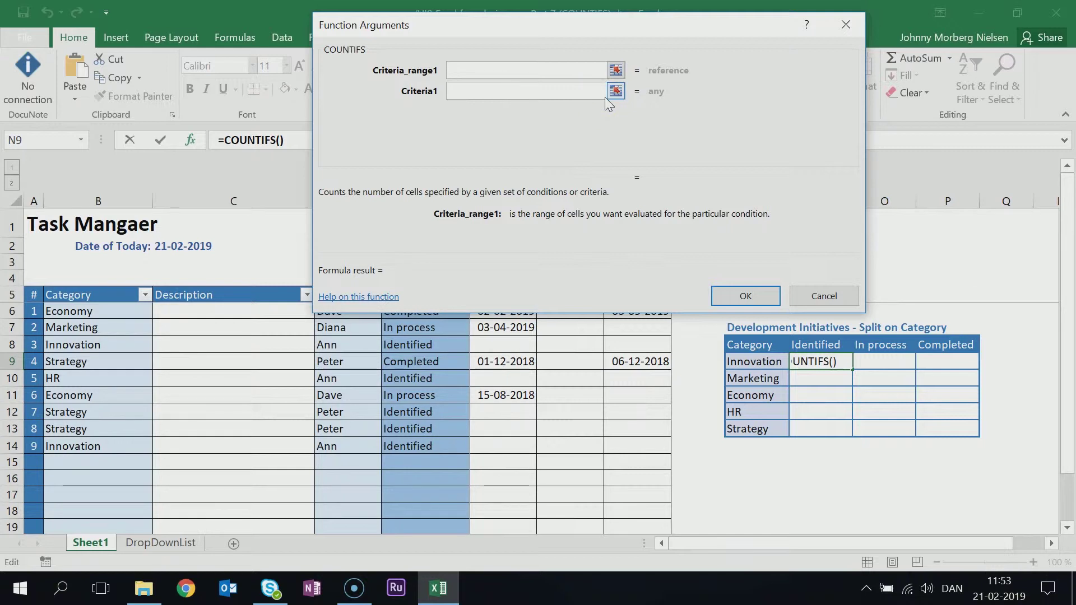
left_click(542, 123)
left_click(553, 123)
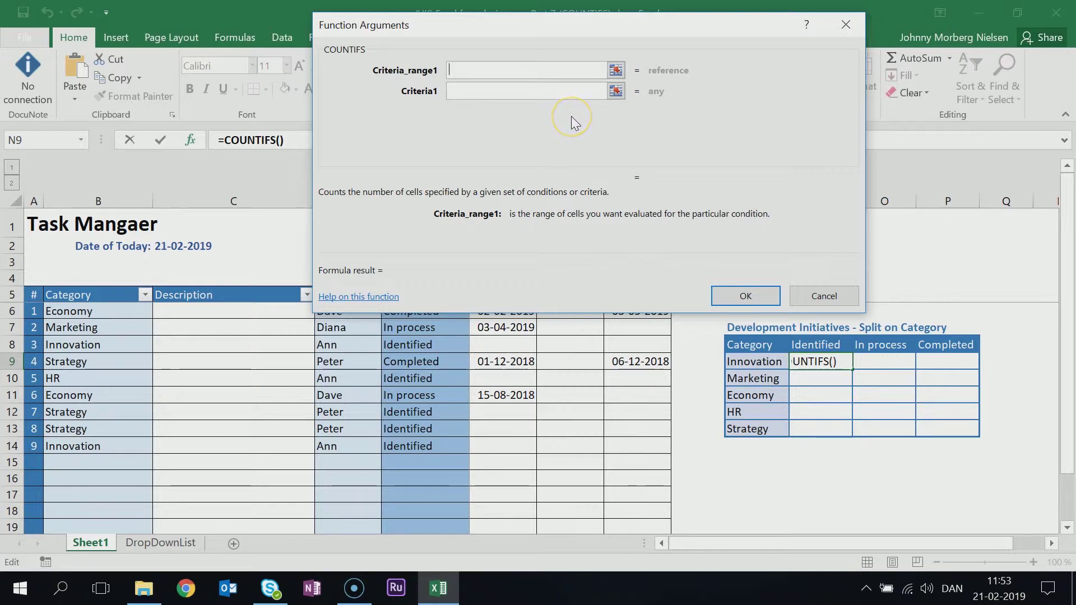
left_click(499, 108)
left_click(604, 124)
Set the first COUNTIFS criteria range to the Category cells B6:B19 and its criterion to M9.
left_click(616, 70)
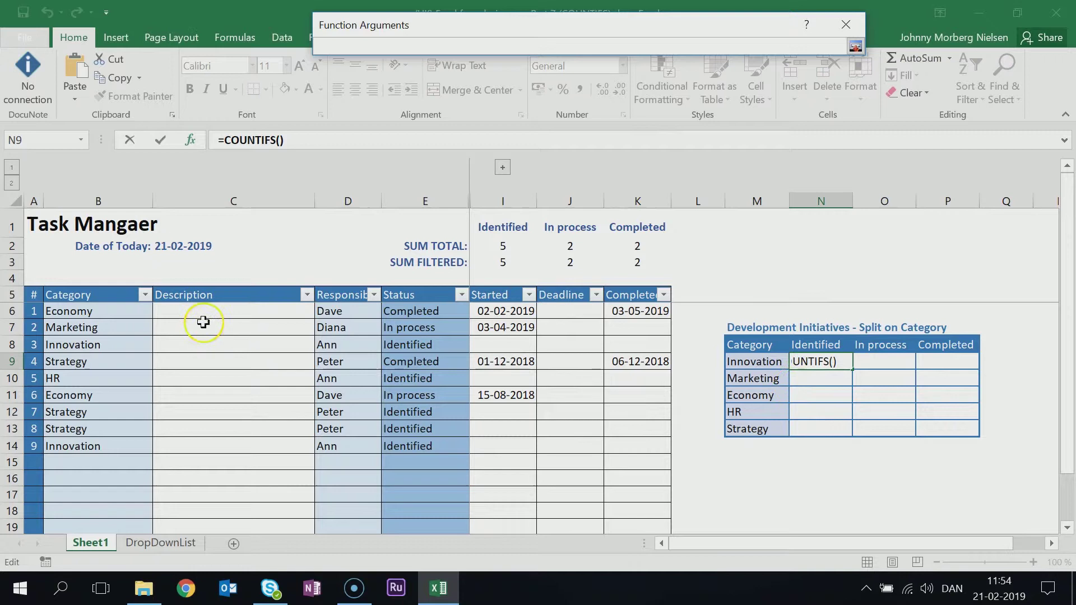
left_click_drag(90, 314, 79, 533)
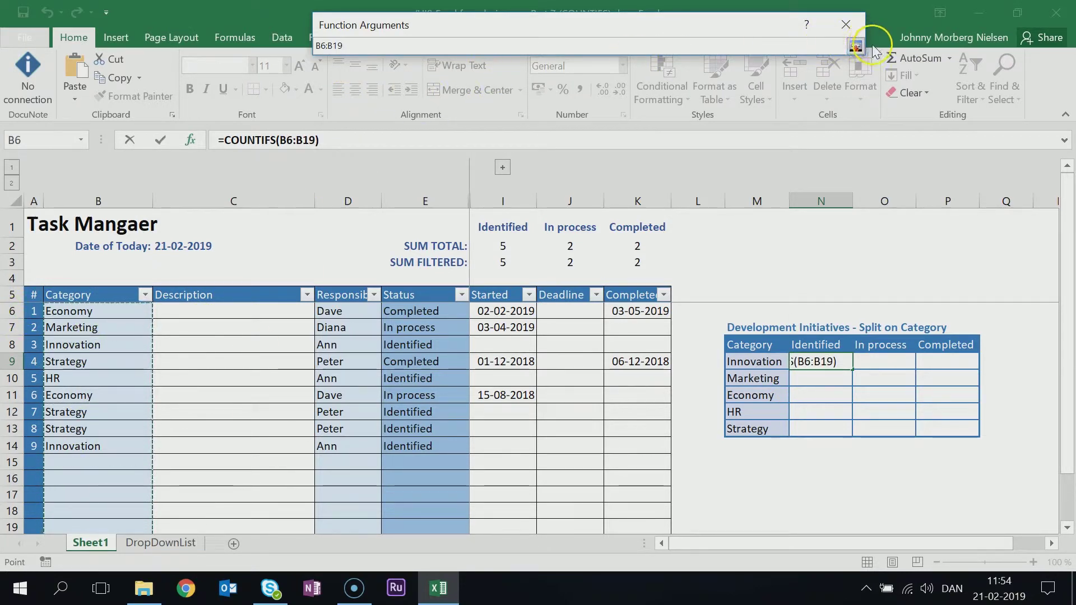
left_click(855, 45)
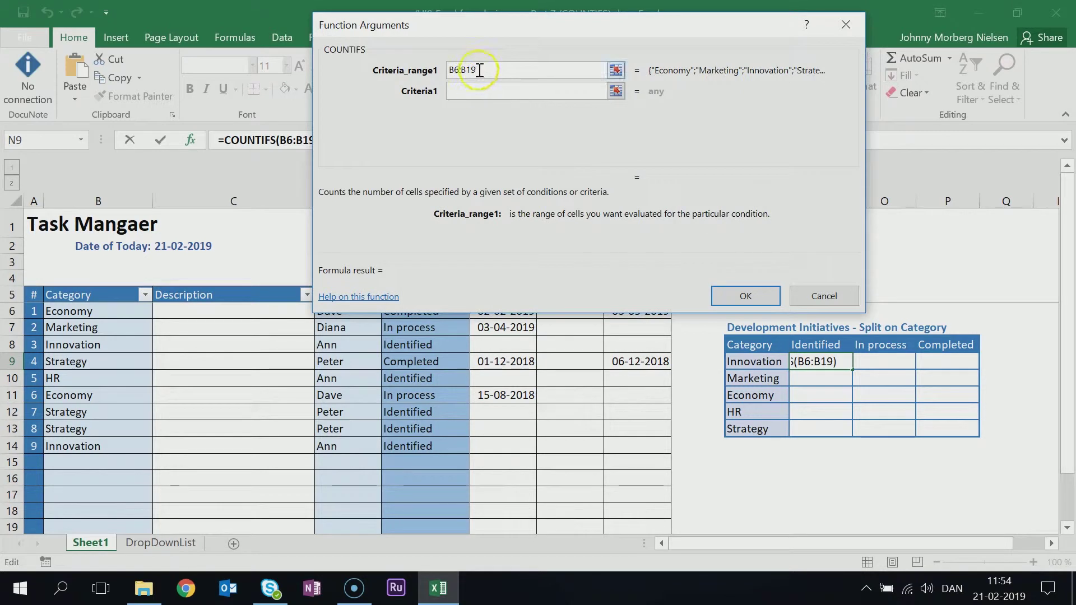
left_click(616, 91)
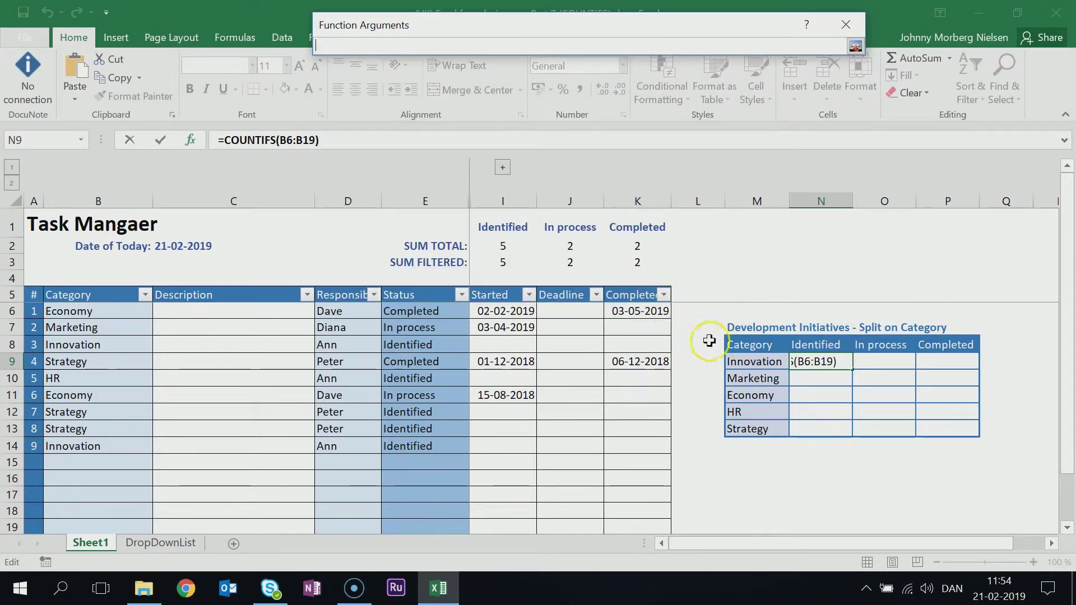
left_click(747, 362)
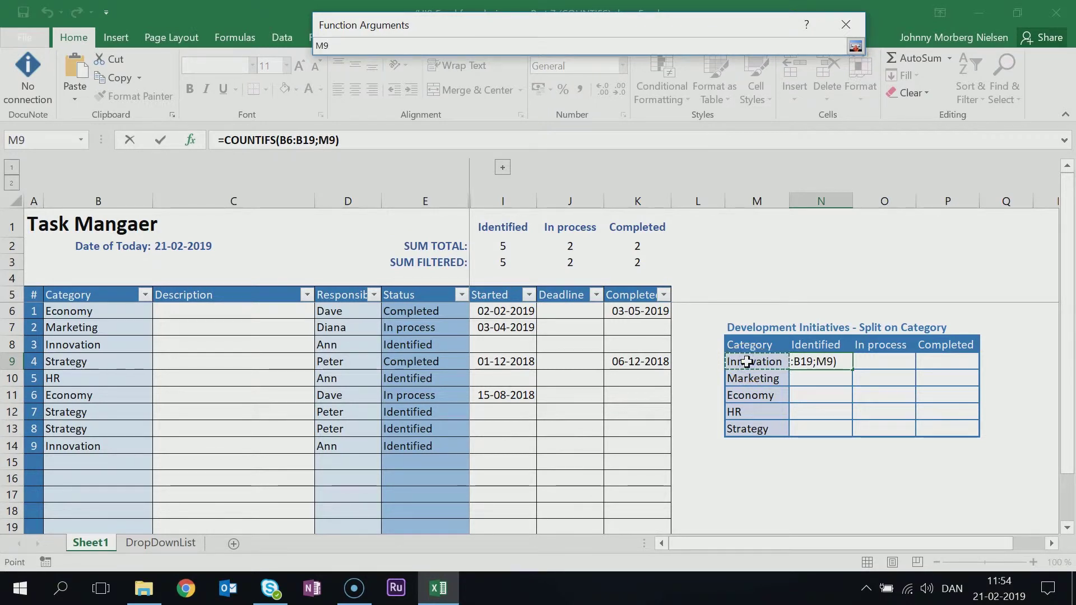
left_click(856, 46)
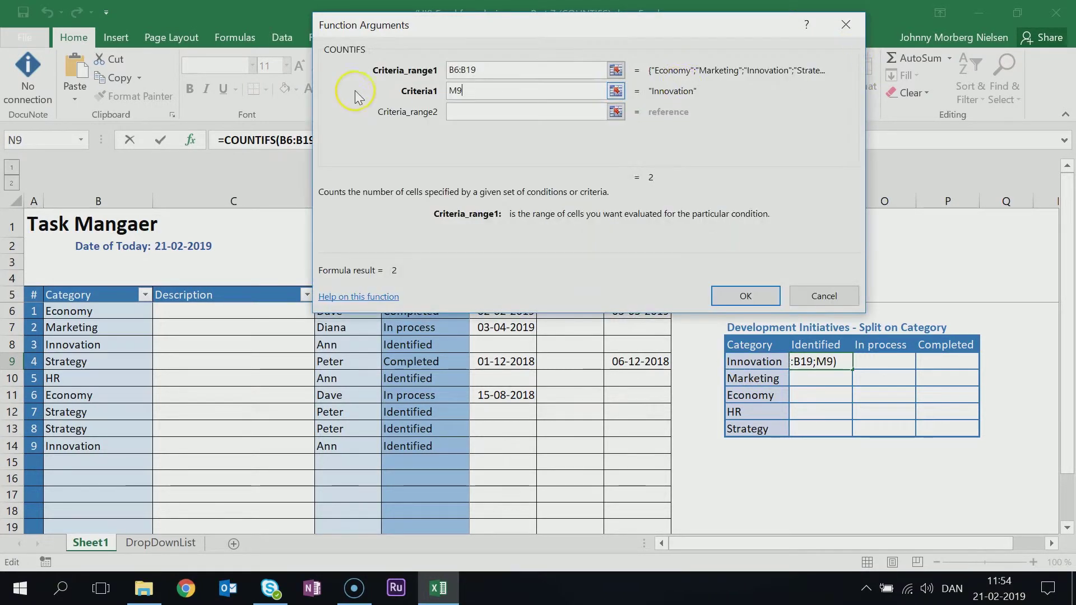
Set the second COUNTIFS criteria range to the Status cells E6:E19 and its criterion to N8.
left_click(616, 113)
left_click_drag(423, 309, 424, 527)
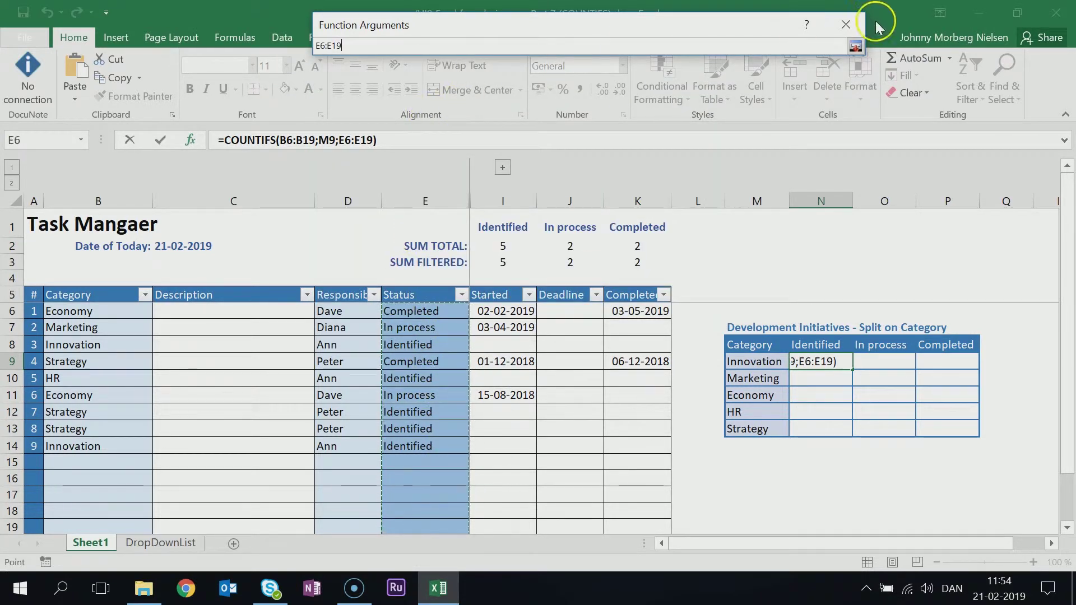
left_click(856, 45)
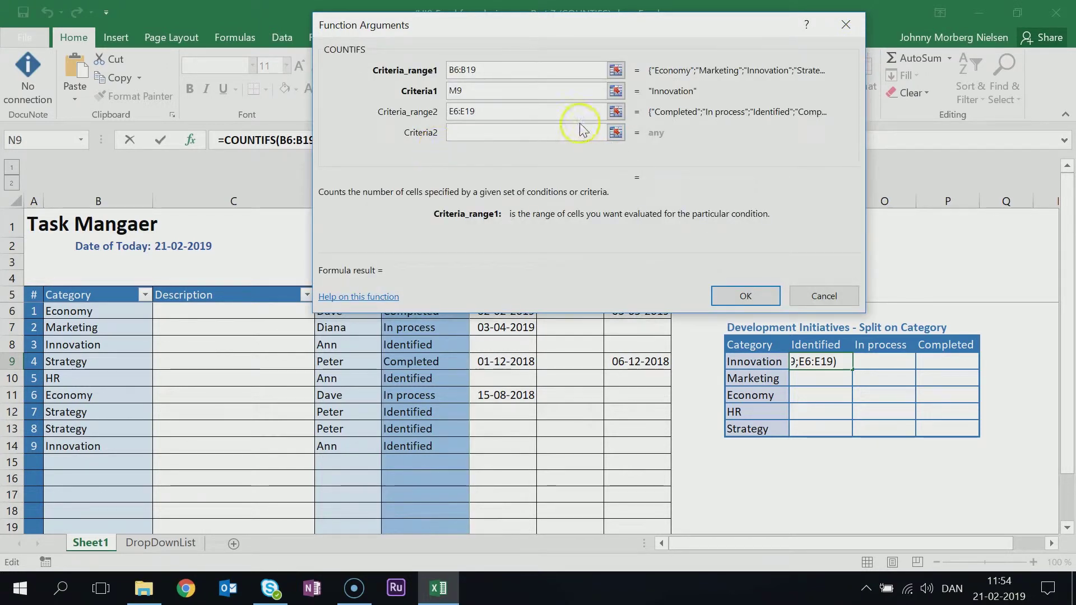
left_click(615, 134)
left_click(816, 344)
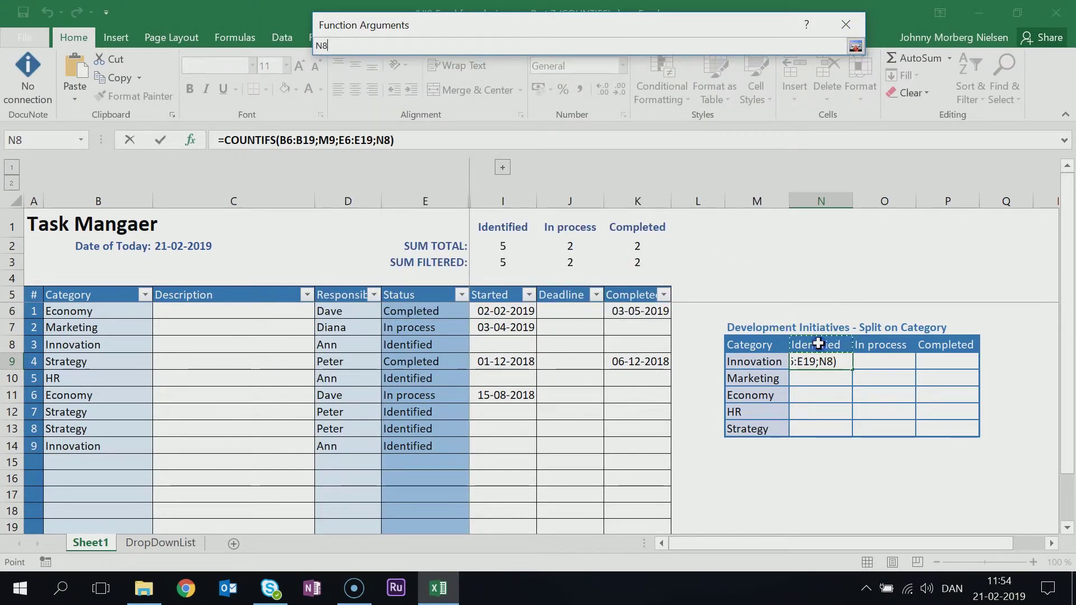
left_click(855, 46)
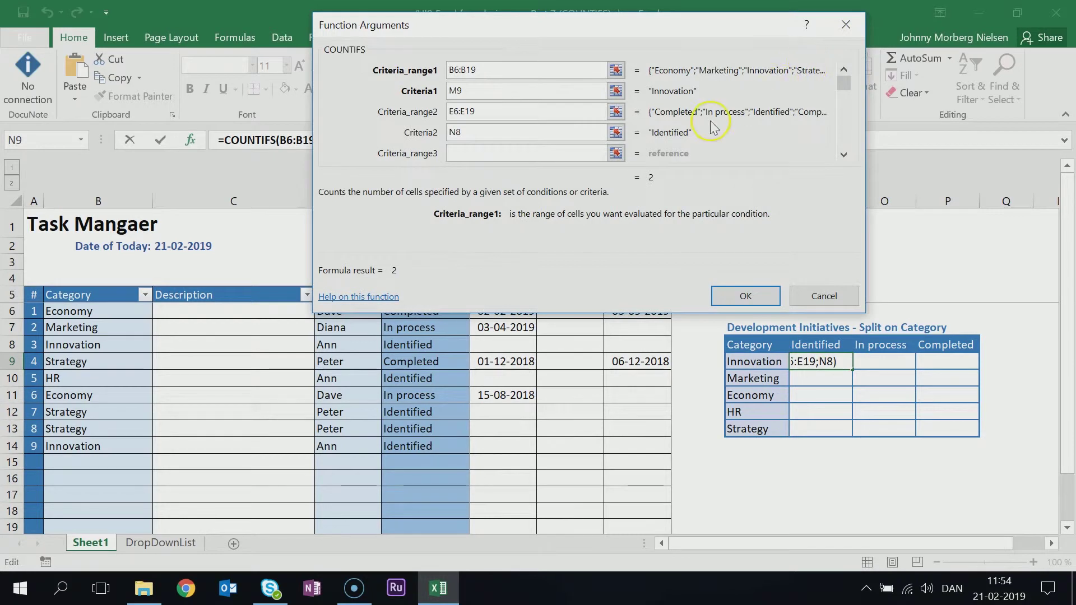
mouse_move(848, 84)
left_mouse_down()
mouse_move(844, 107)
mouse_move(835, 78)
left_mouse_up()
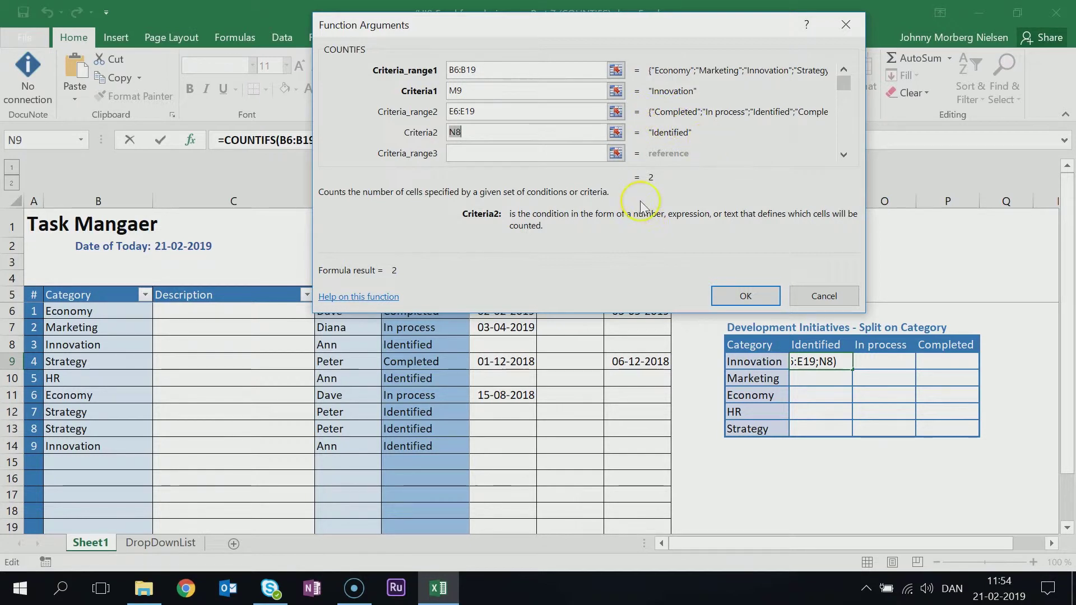
Confirm the COUNTIFS function in N9 and review which cells its formula refers to.
left_click(746, 297)
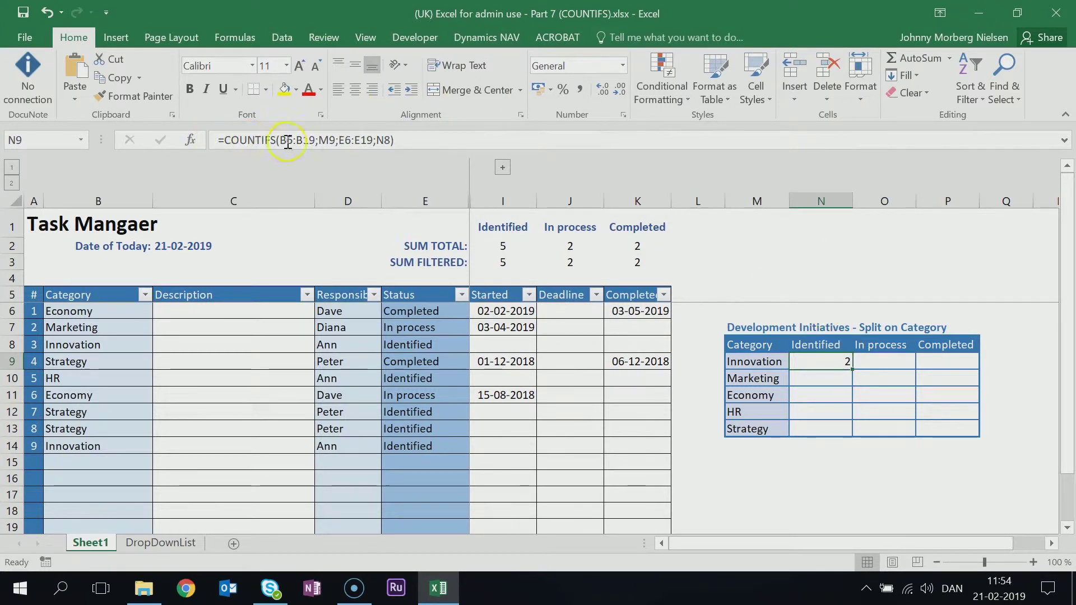
left_click(417, 142)
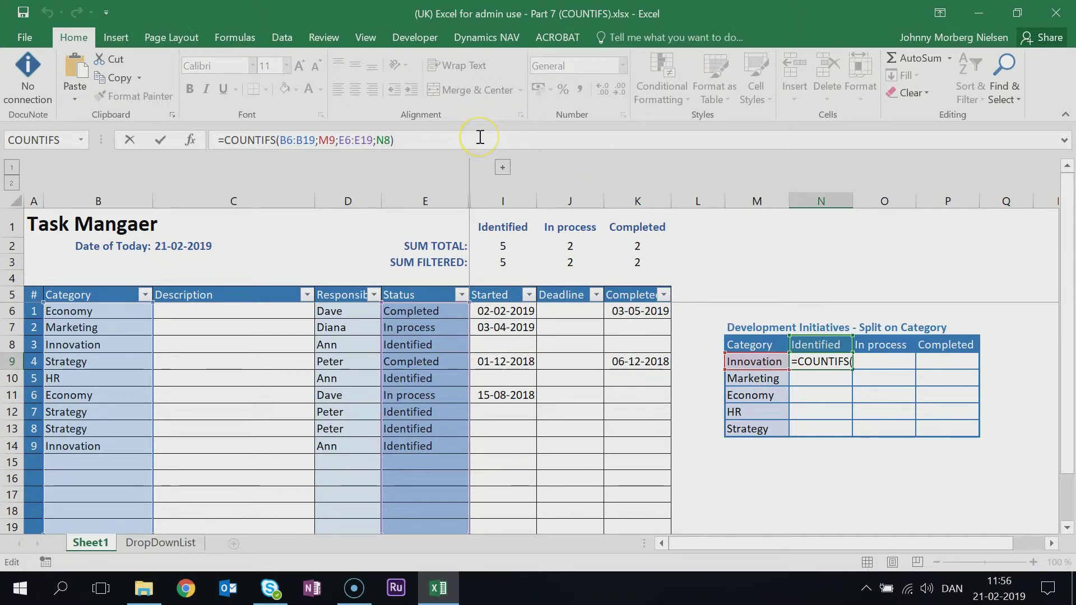
key("Return")
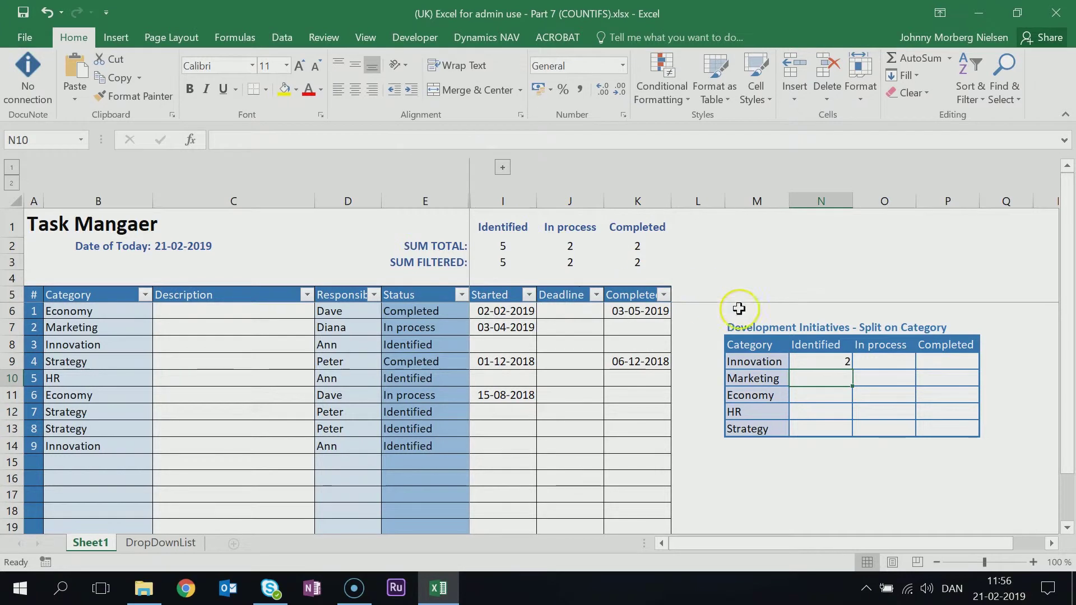
Anchor the Category criteria range in N9's COUNTIFS formula as $B$6:$B19.
left_click(820, 362)
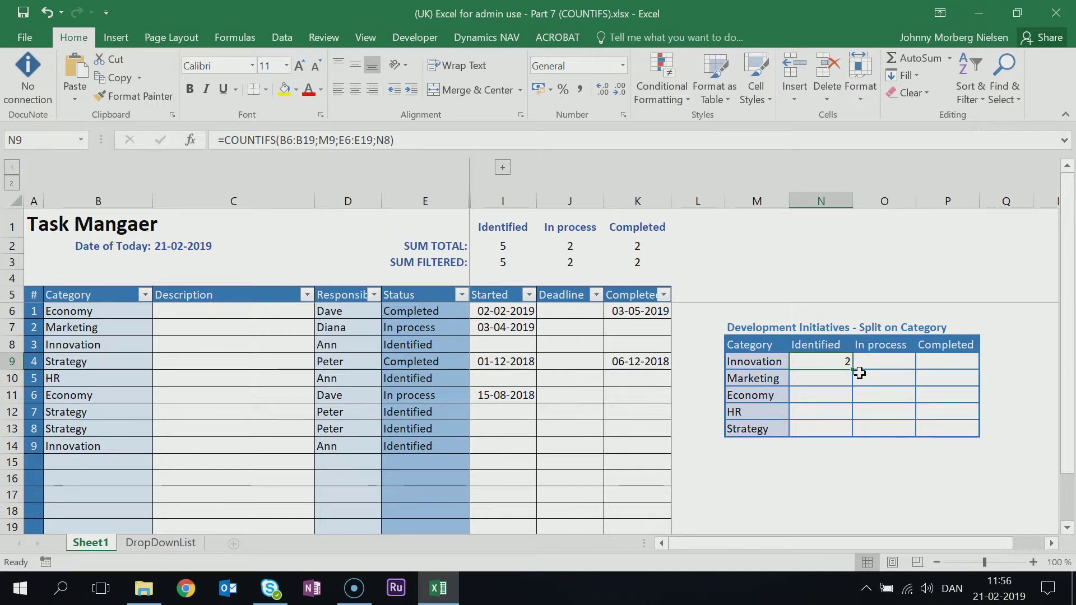
left_click(830, 359)
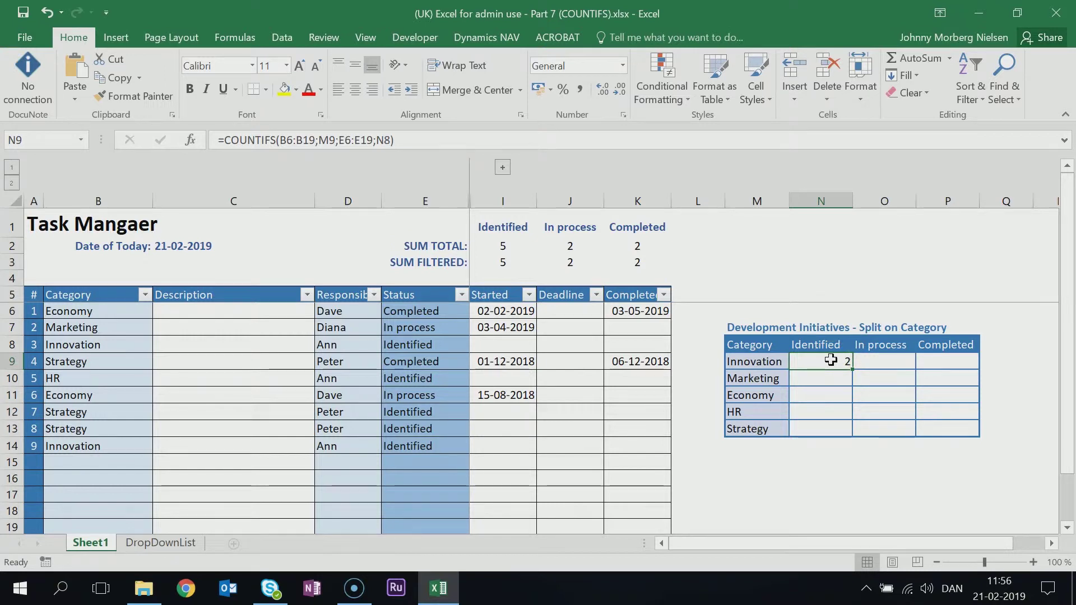
left_click(401, 140)
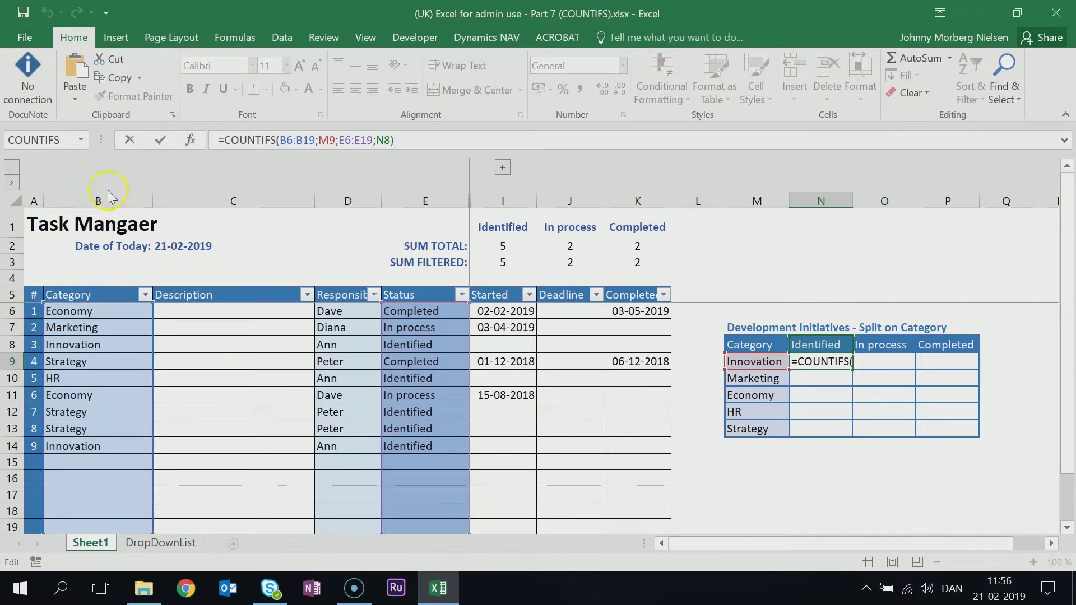
left_click(280, 140)
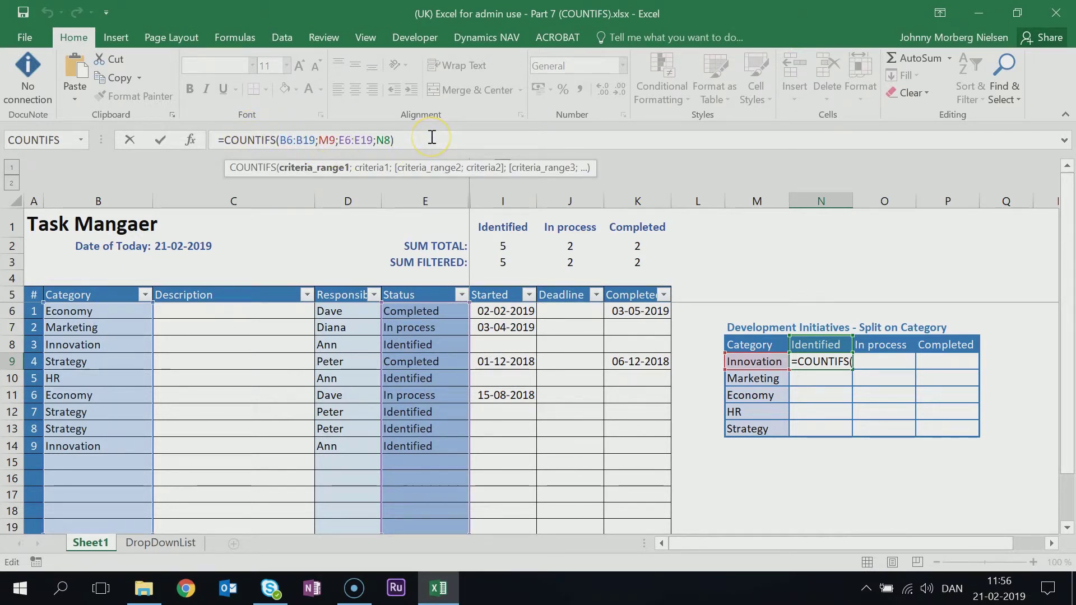
type("$")
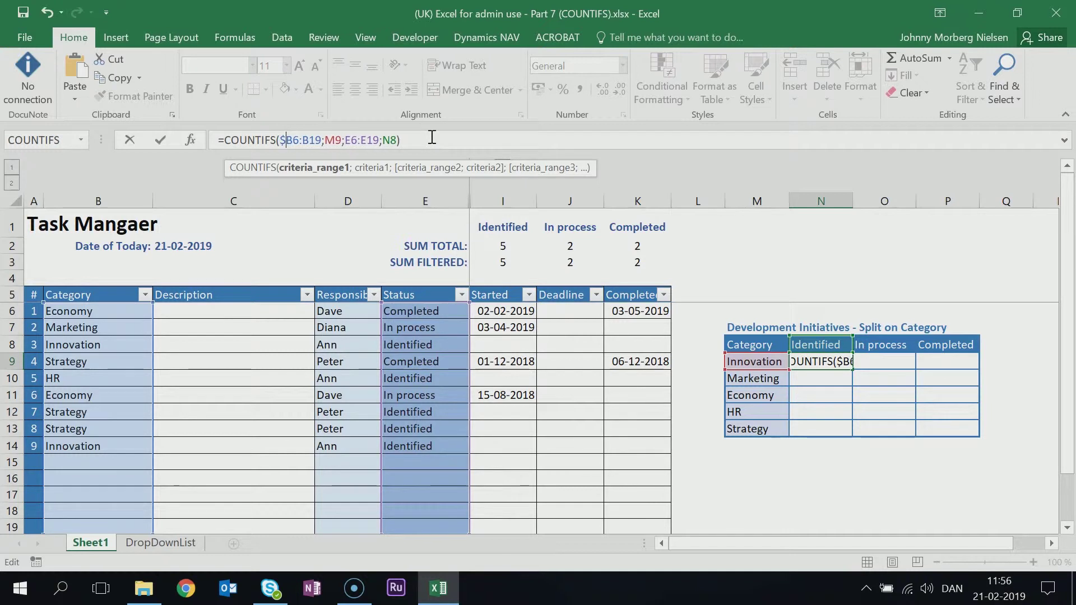
left_click(292, 139)
type("$")
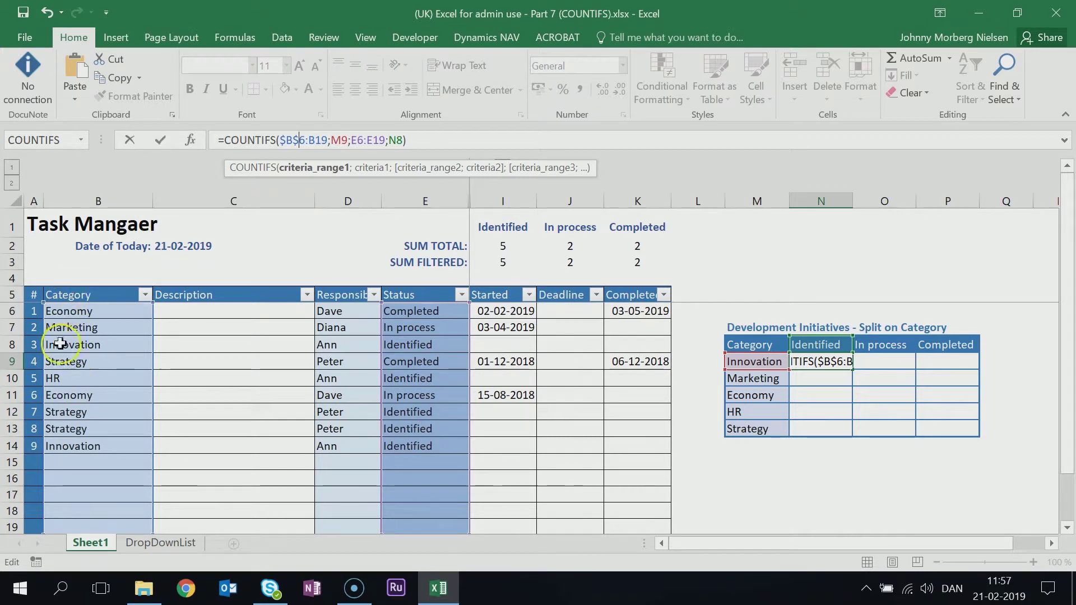
left_click(343, 147)
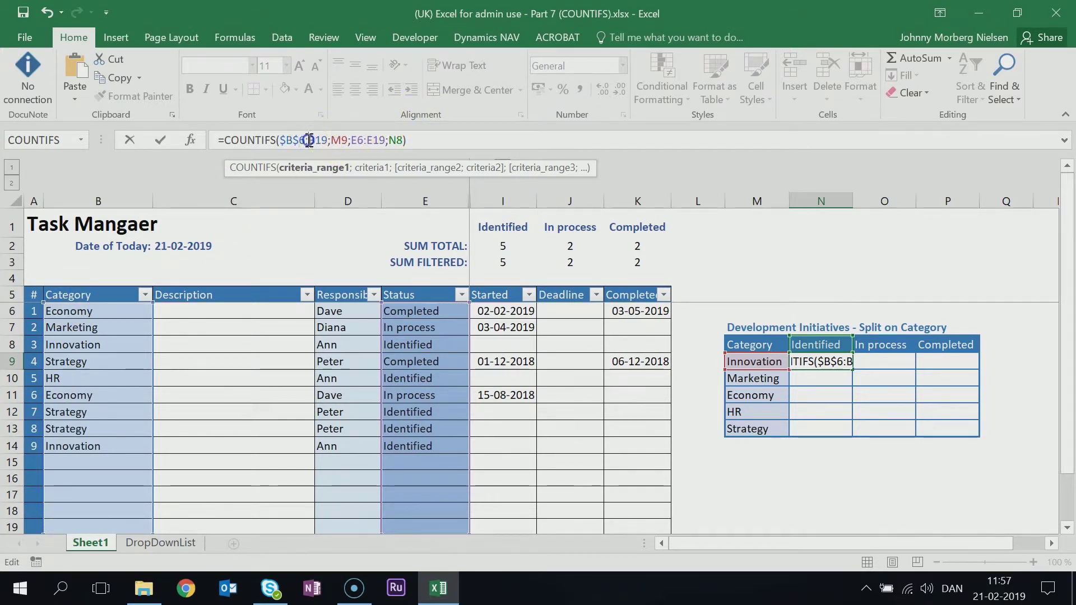
type("$")
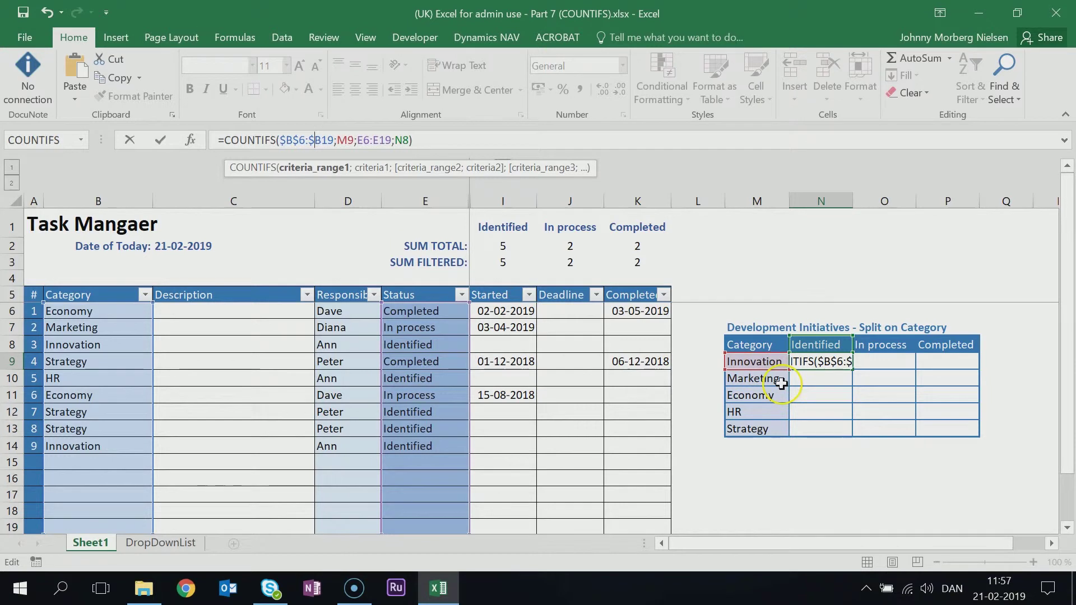
Lock the column of the category criterion in N9's formula so the reference reads $M9.
left_click(818, 361)
left_click(349, 139)
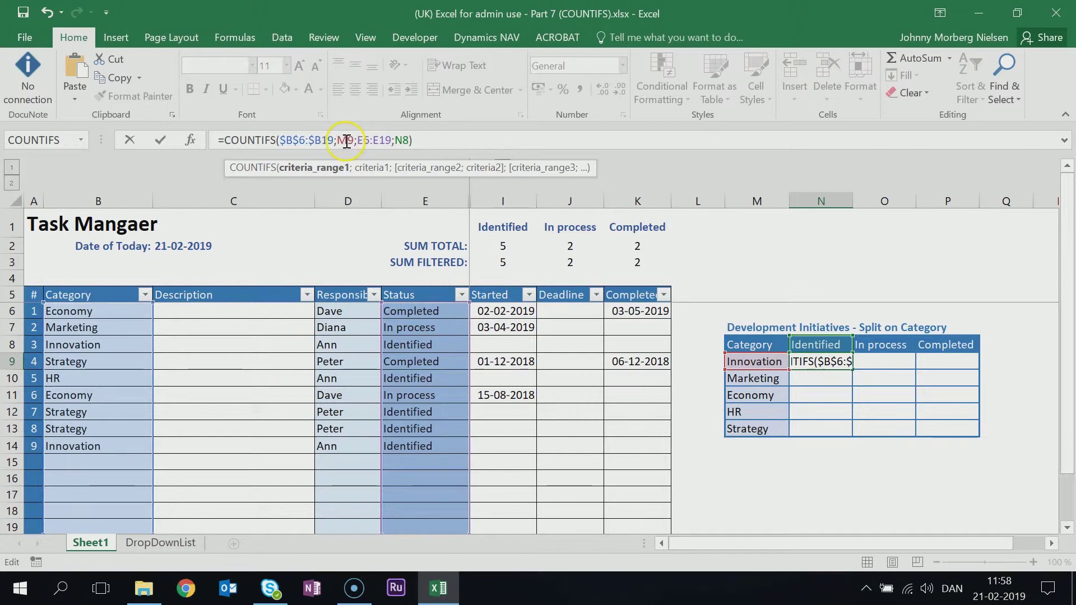
key("Left")
key("Left")
key("Left")
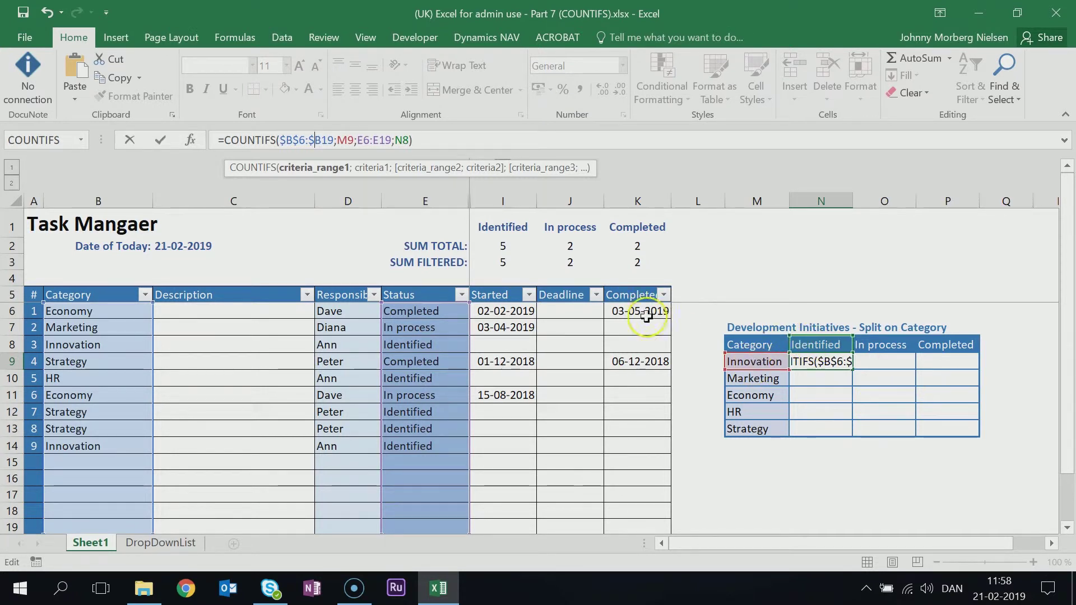
left_click(338, 140)
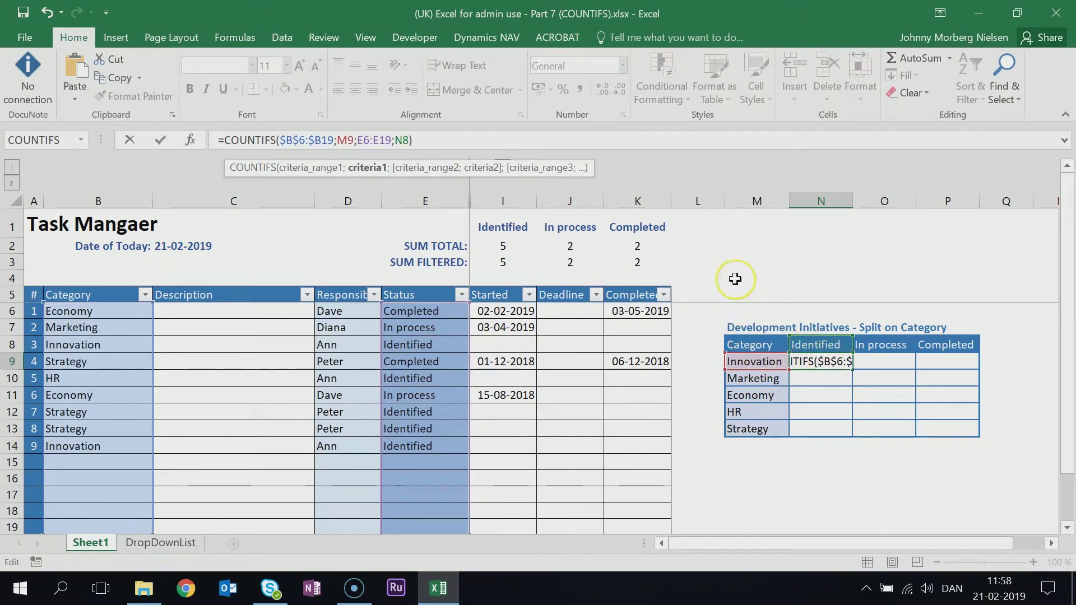
type("$")
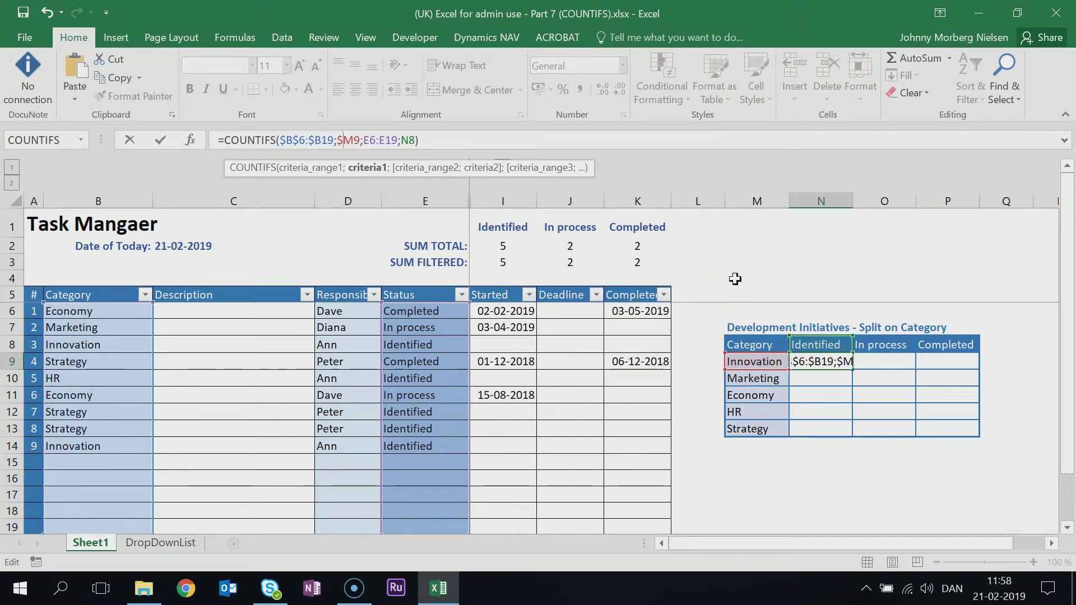
Anchor the Status criteria range in N9's formula as $E$6:$E19.
left_click(368, 141)
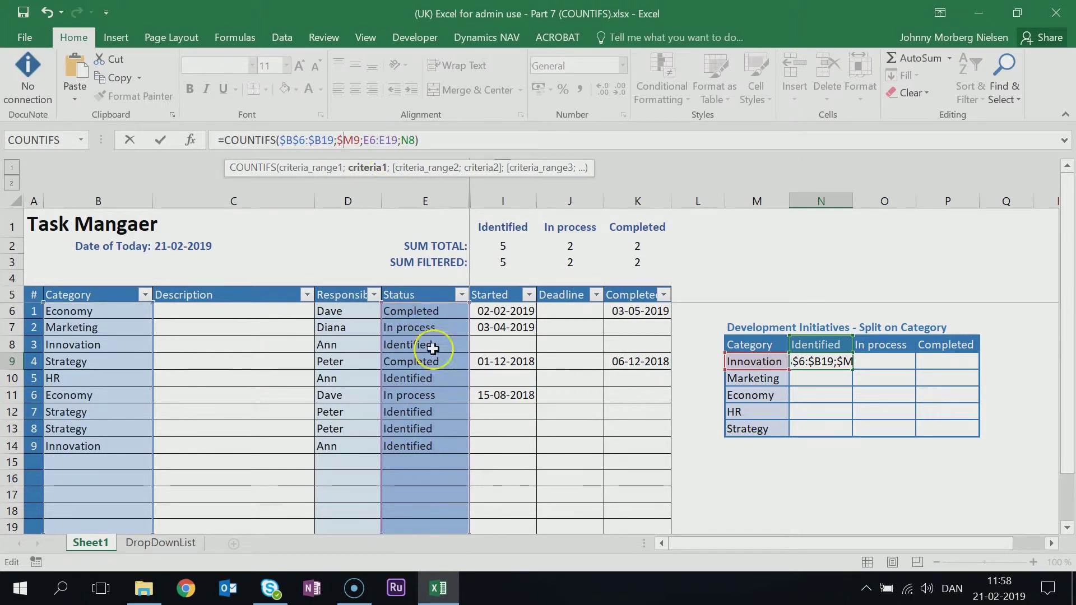
left_click(365, 141)
type("$B")
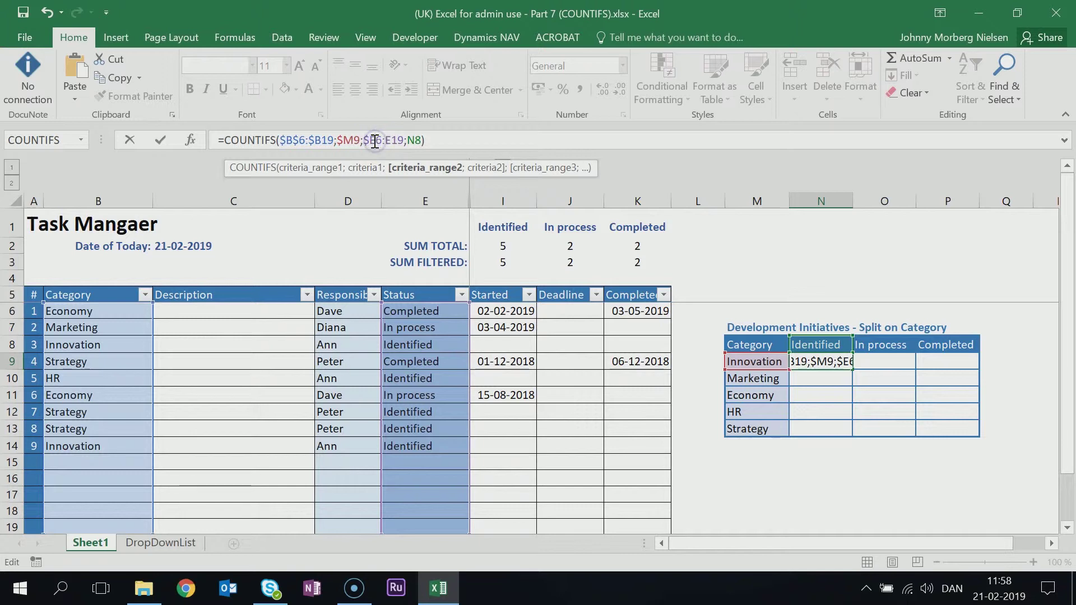
type("$6:")
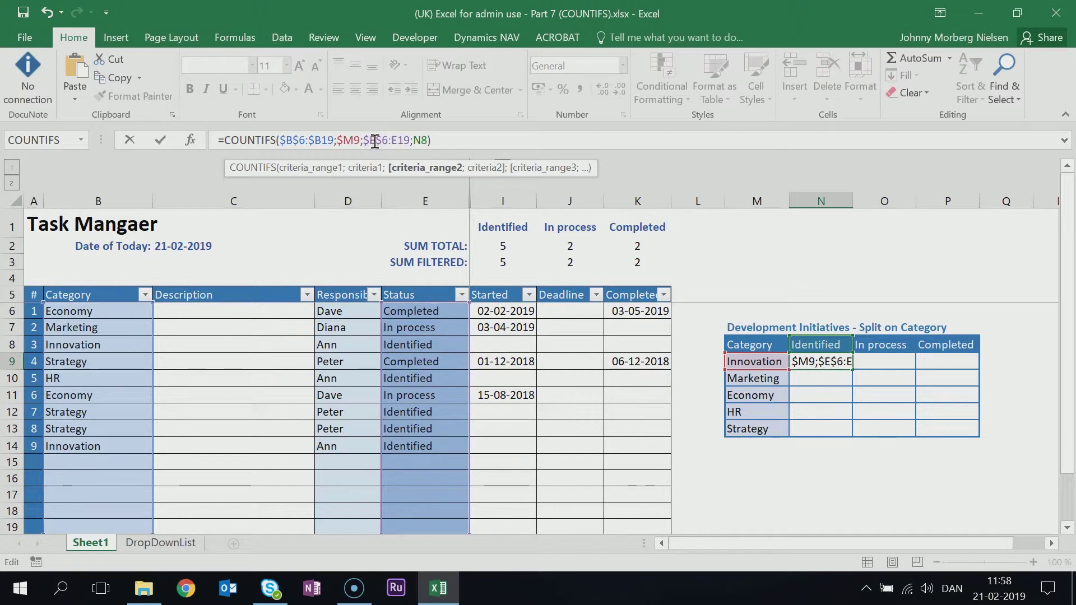
type("$")
left_click(406, 143)
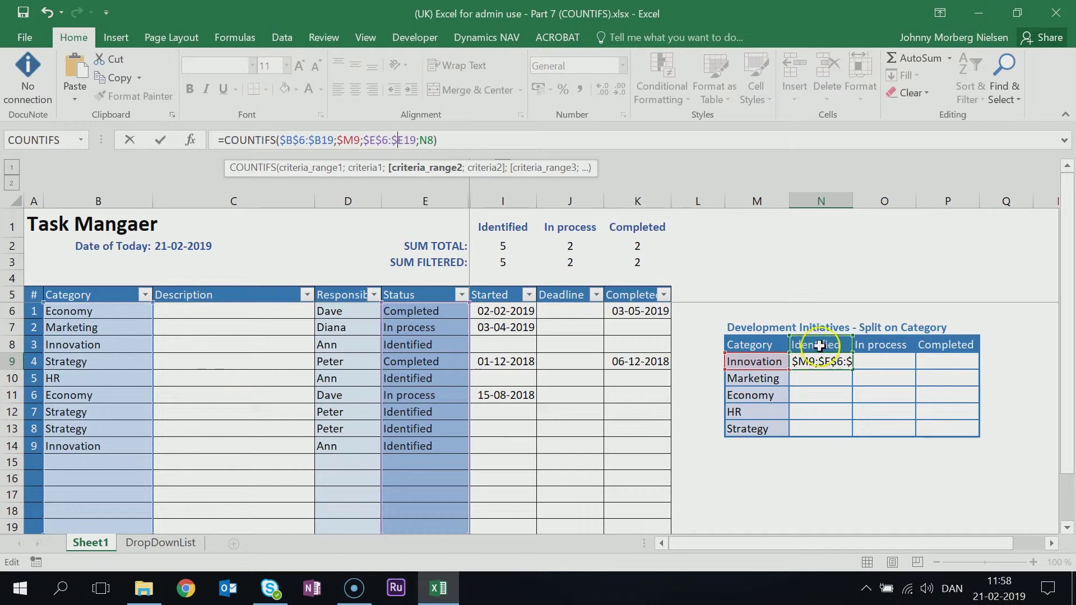
type("$")
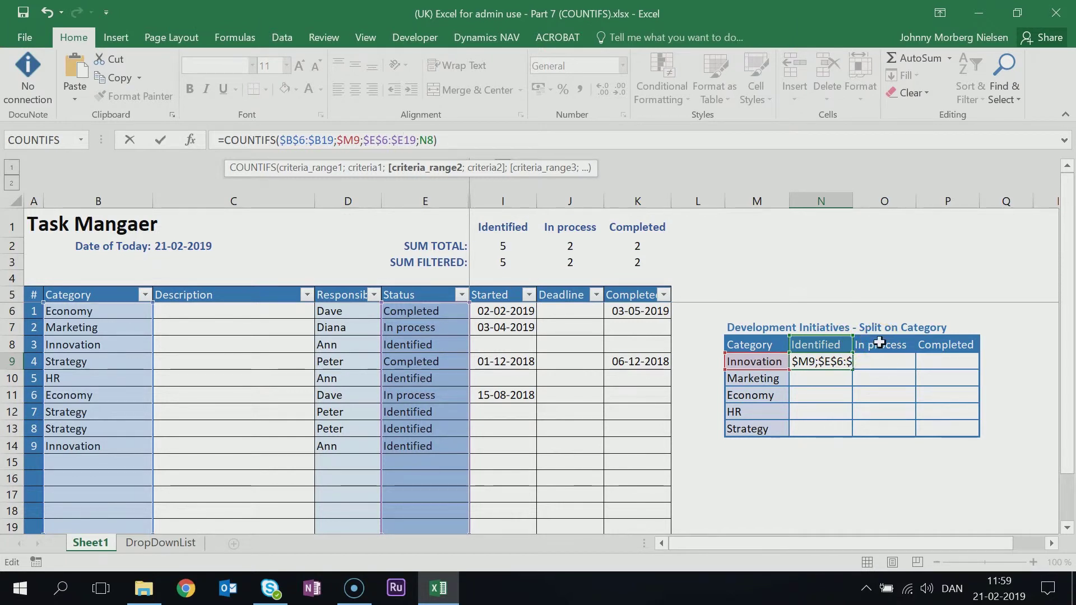
Lock the row of the status criterion as N$8 and commit the formula in N9.
left_click(828, 347)
left_click(427, 142)
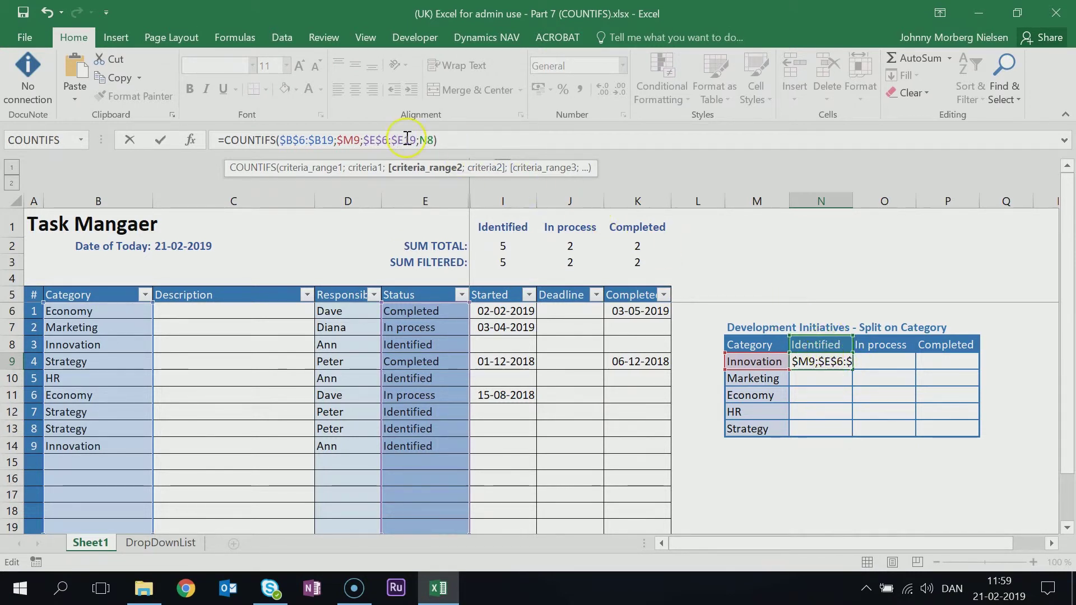
left_click(426, 140)
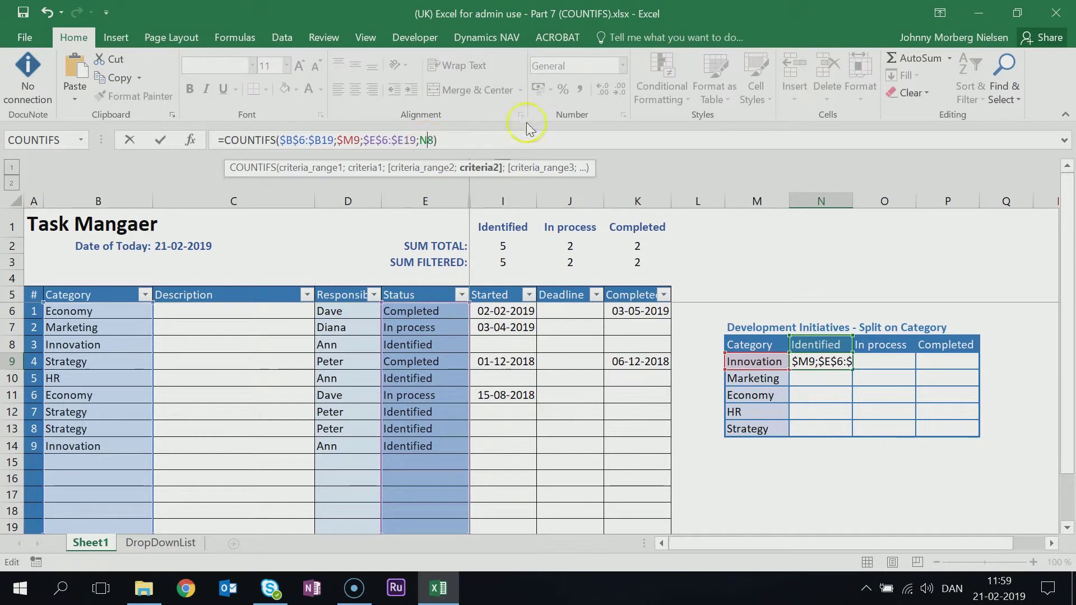
type("$")
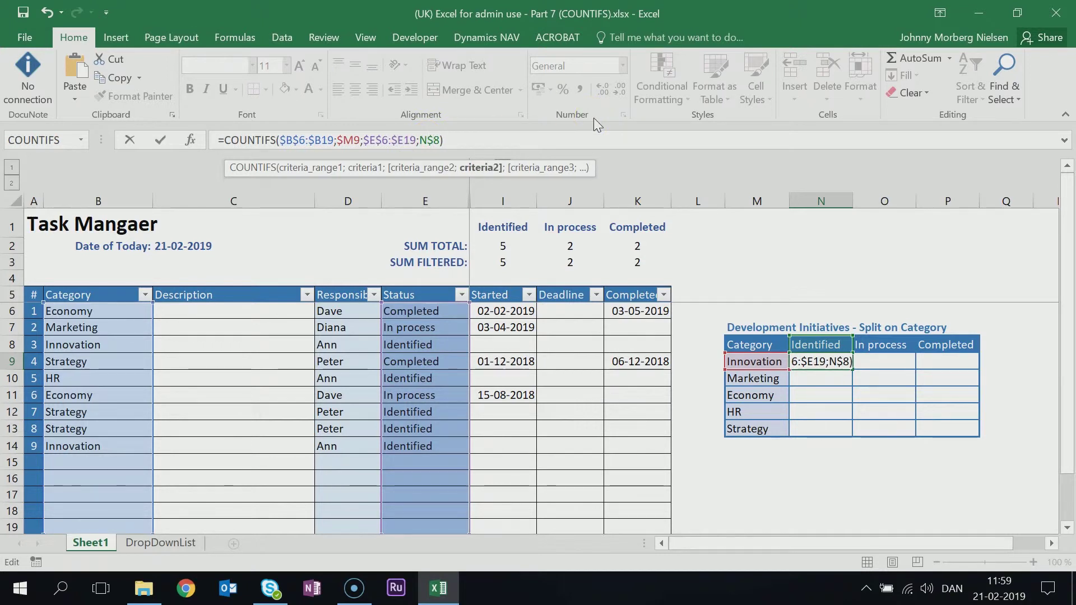
left_click(574, 141)
key("Return")
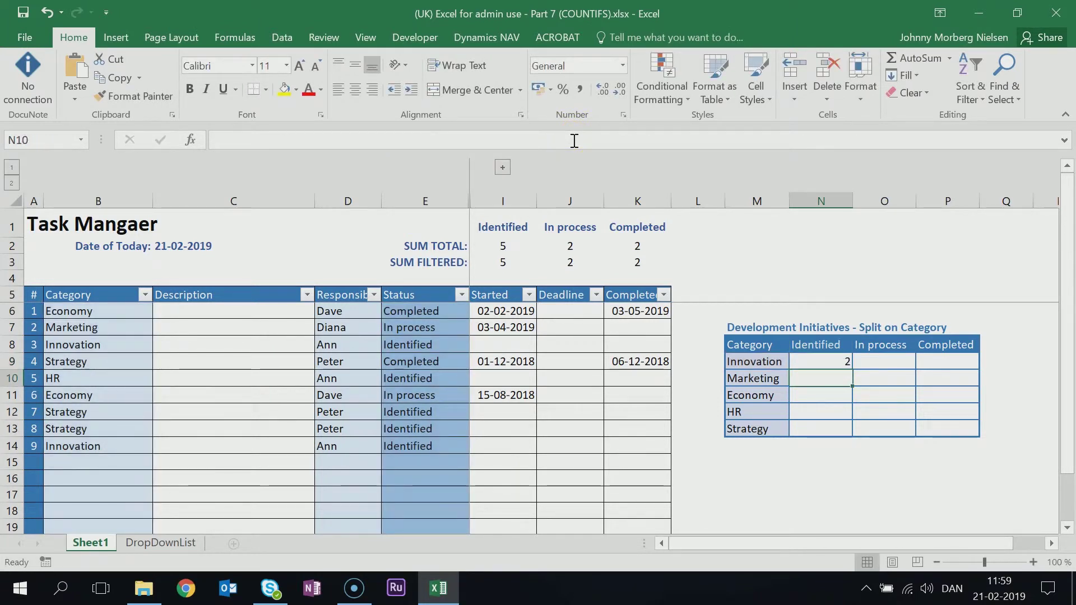
Copy N9 into the Innovation row's In process and Completed cells, O9:P9, using Paste Special with Formulas only.
left_click(836, 361)
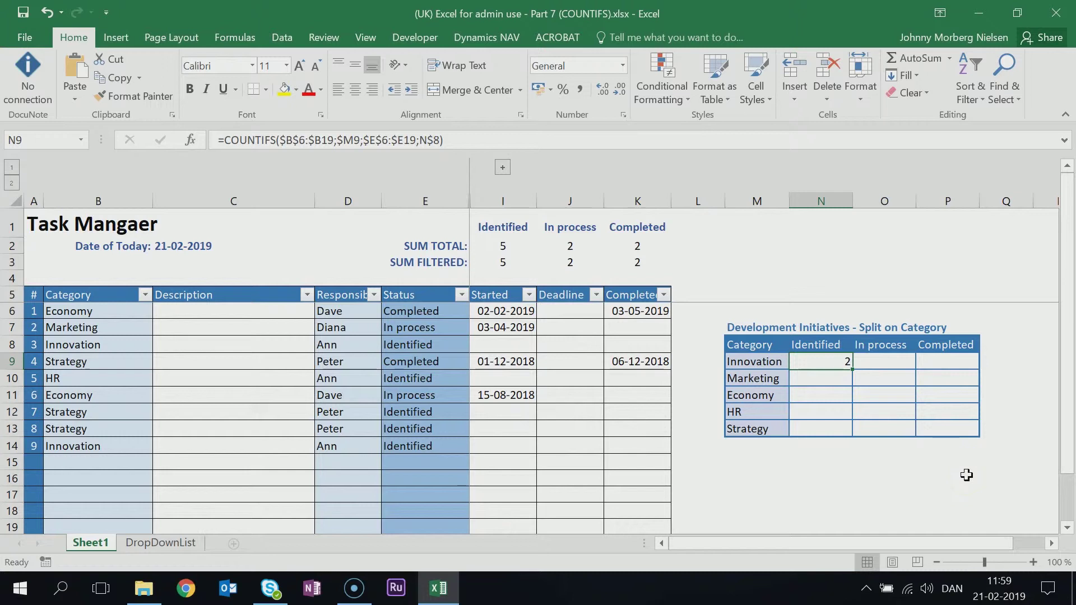
key("ctrl+c")
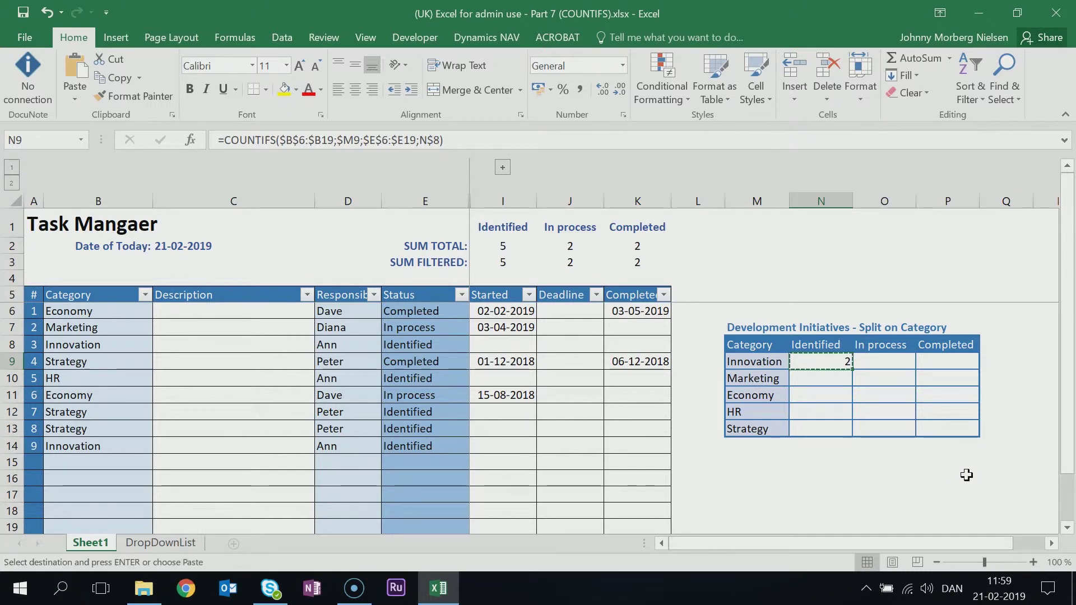
left_click(885, 363)
left_click_drag(885, 363, 928, 363)
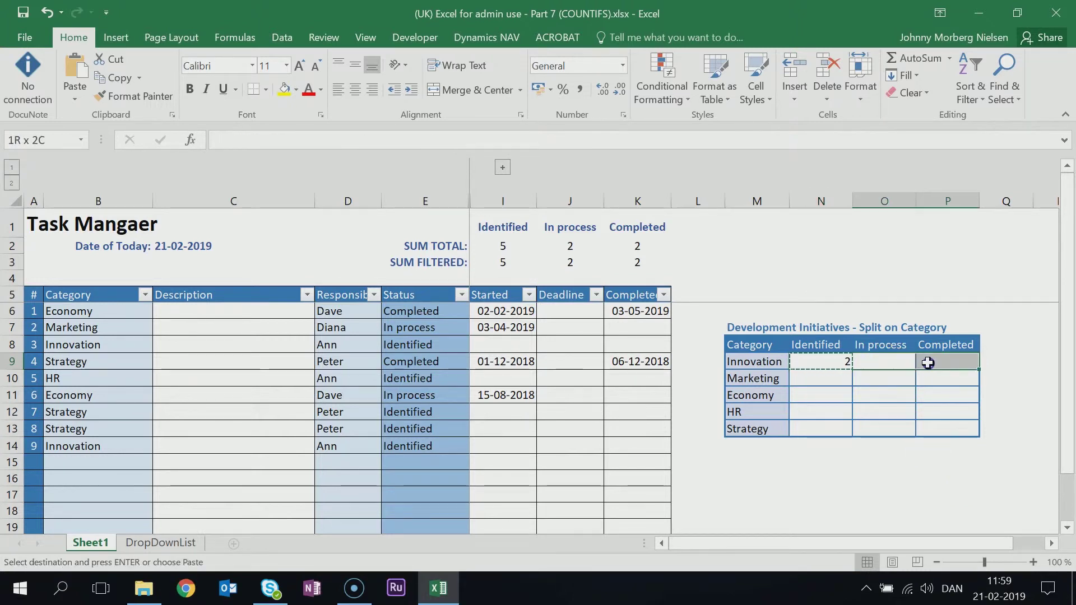
left_click(77, 90)
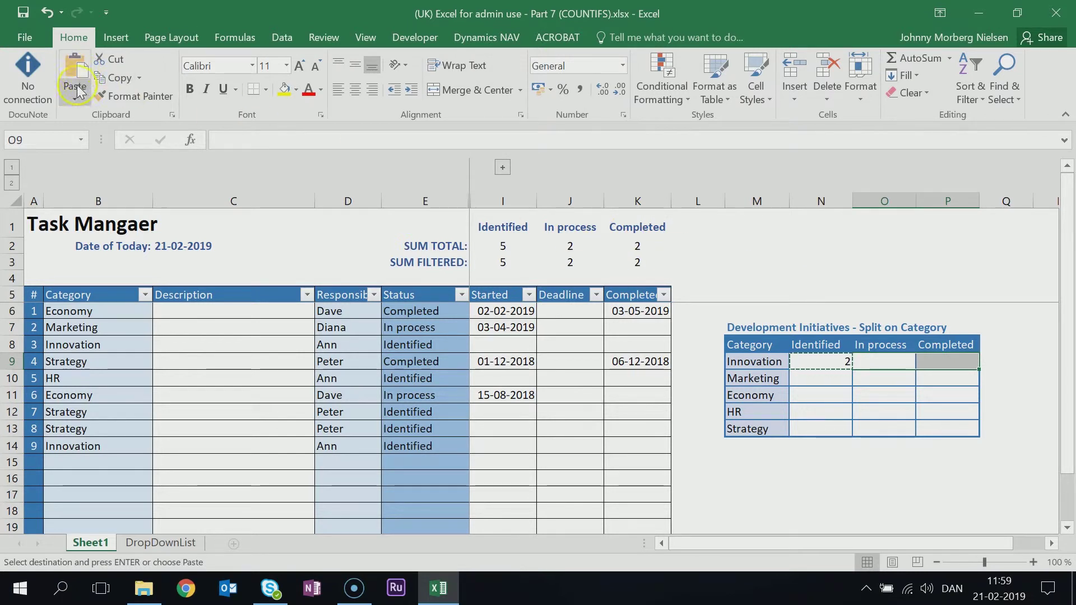
left_click(75, 97)
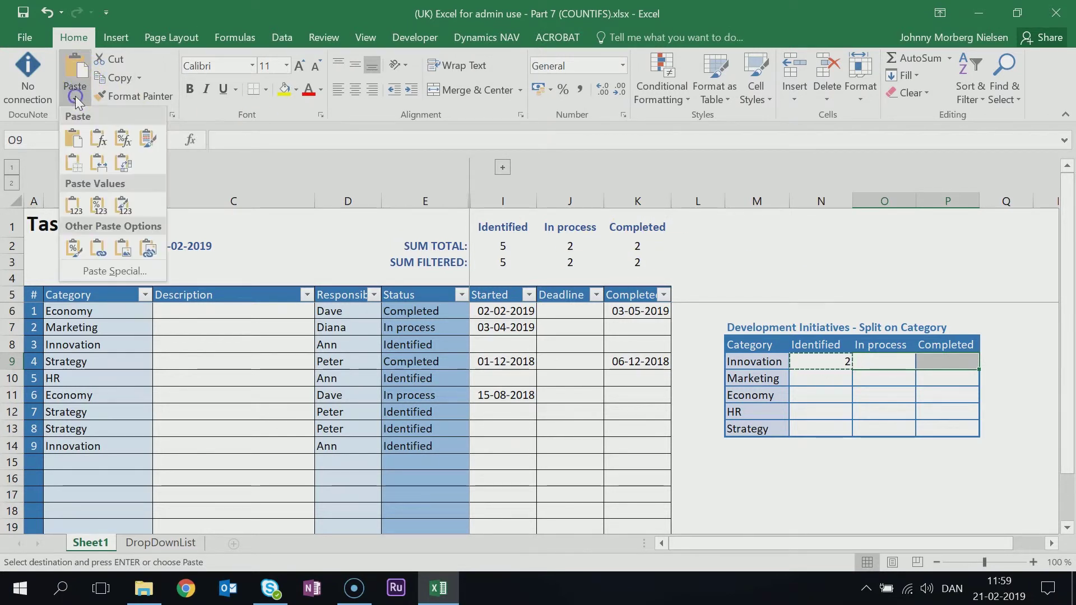
left_click(114, 271)
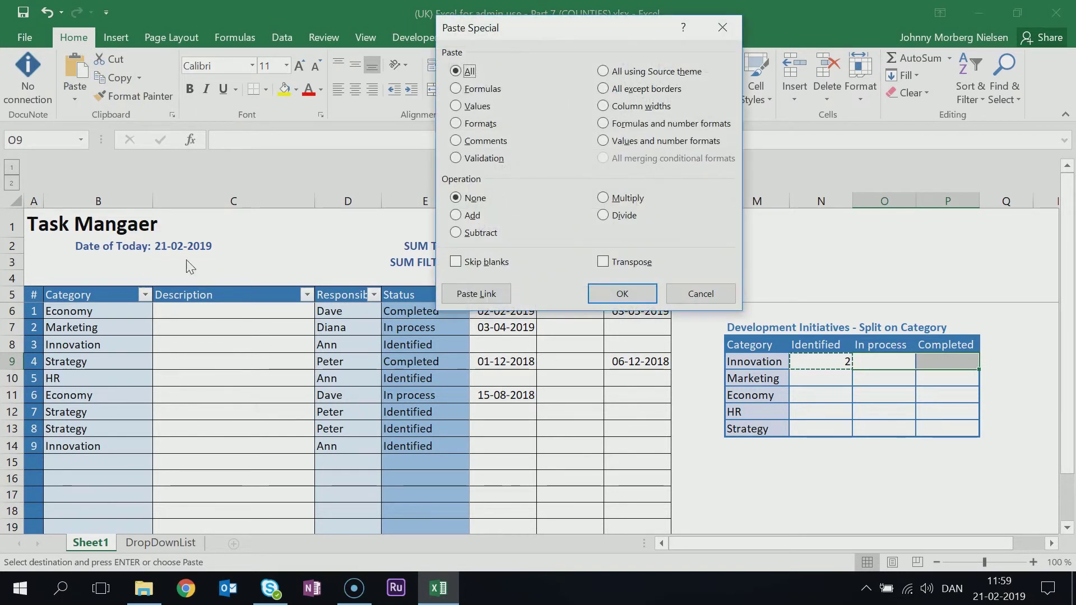
left_click(471, 89)
left_click(626, 296)
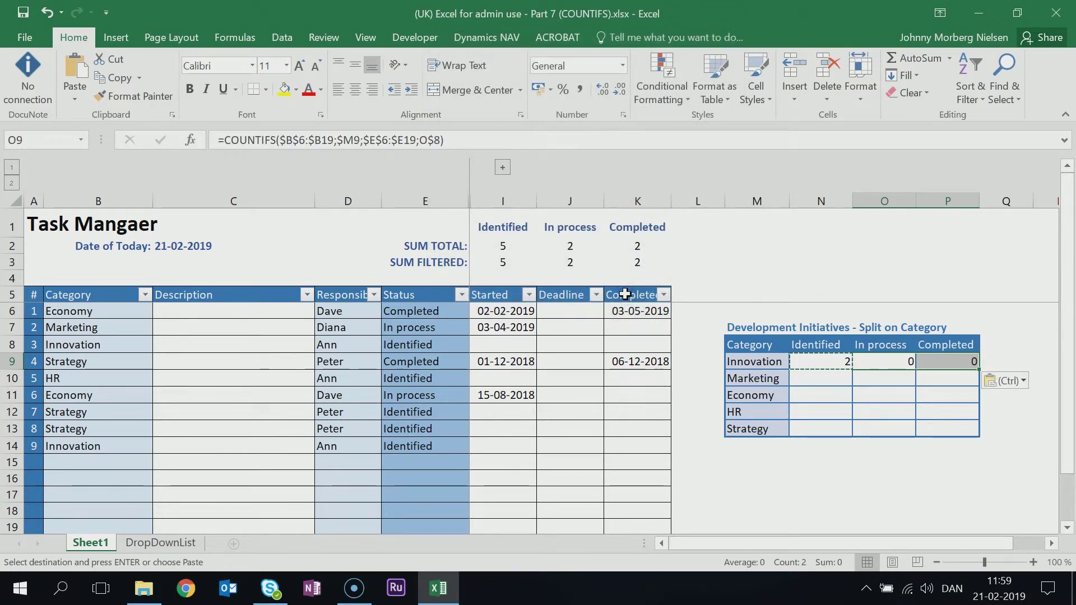
Inspect the references in the pasted COUNTIFS formulas in O9 and P9.
left_click(881, 364)
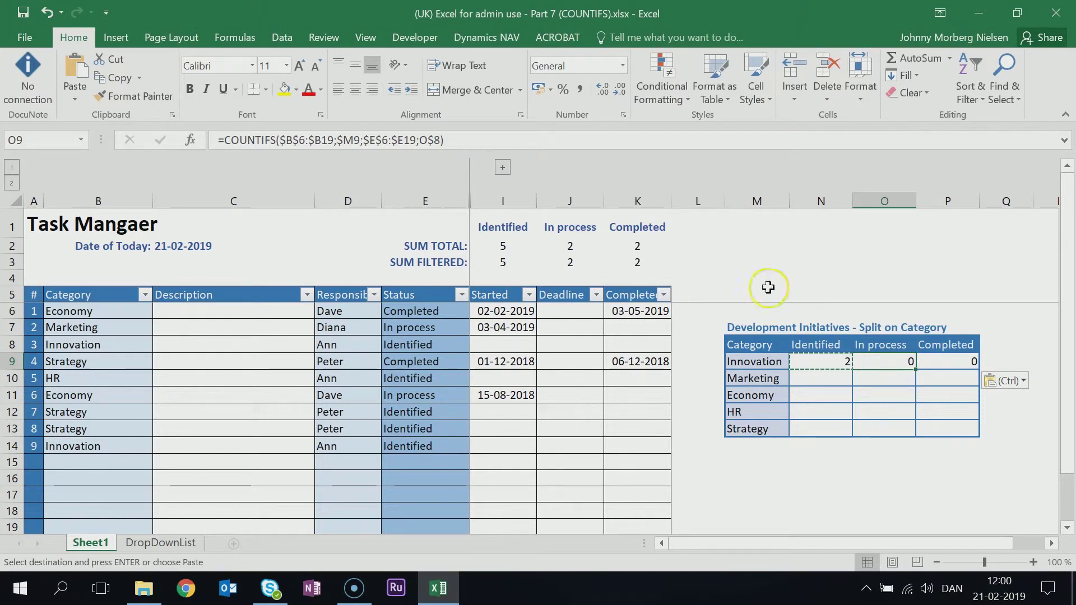
left_click(462, 139)
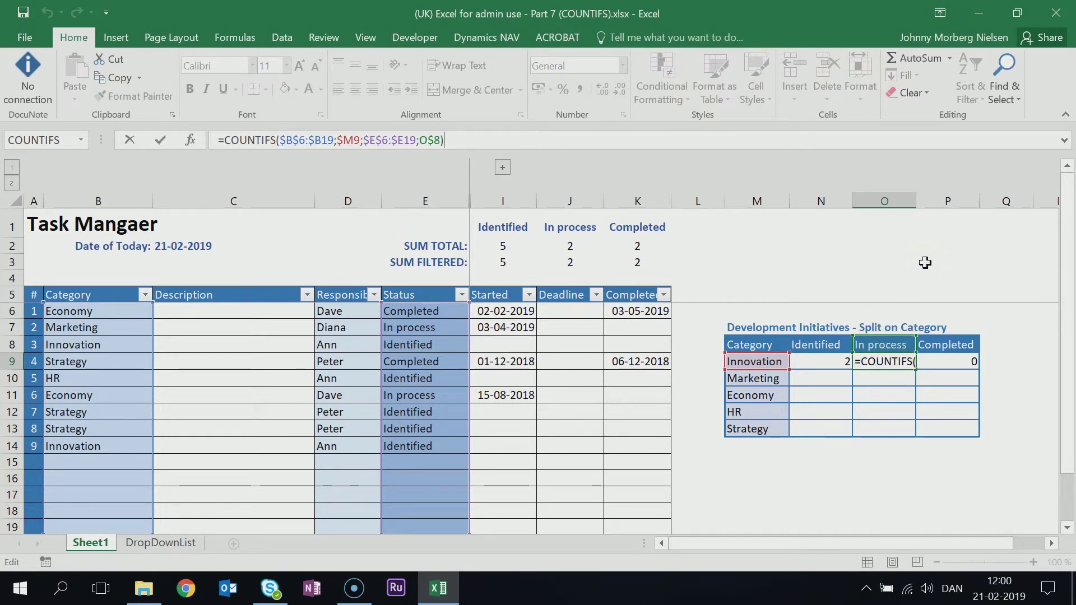
key("Return")
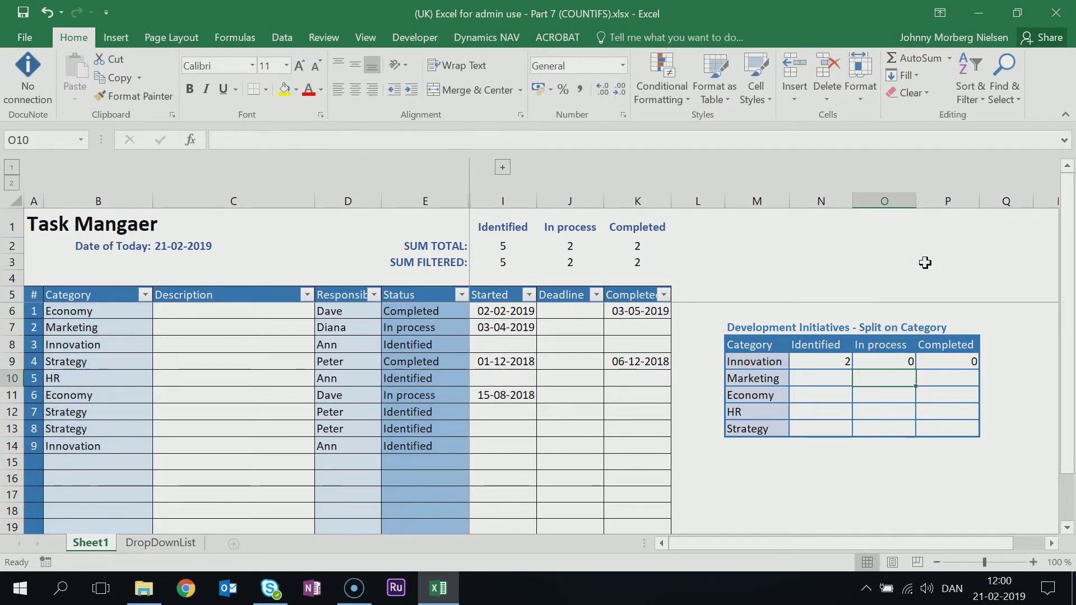
left_click(968, 361)
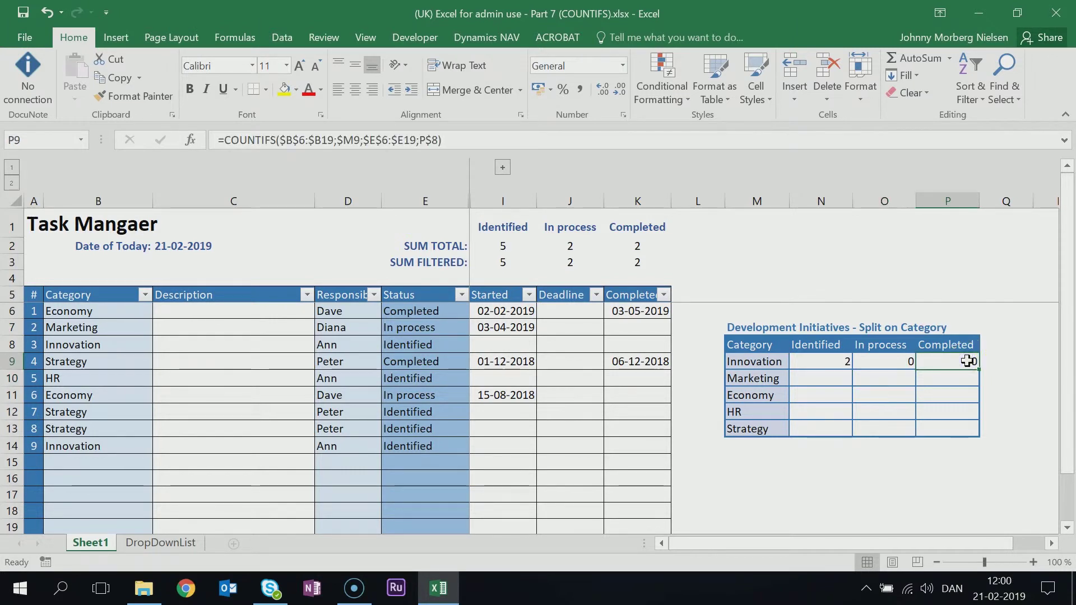
Examine which cells the COUNTIFS formulas in P9 and N9 of the Innovation row refer to.
left_click(692, 142)
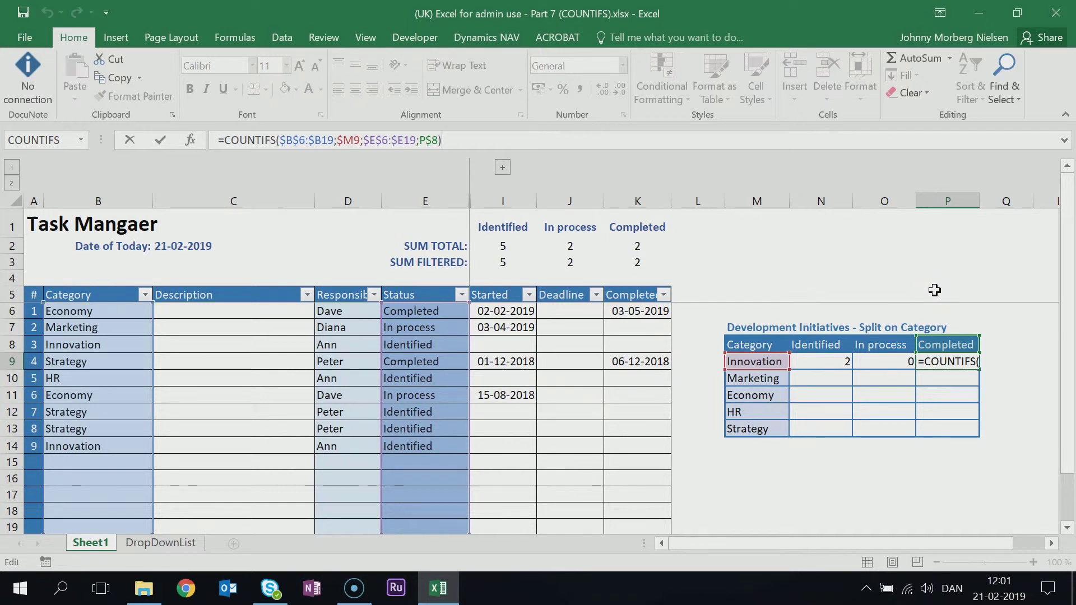
key("Return")
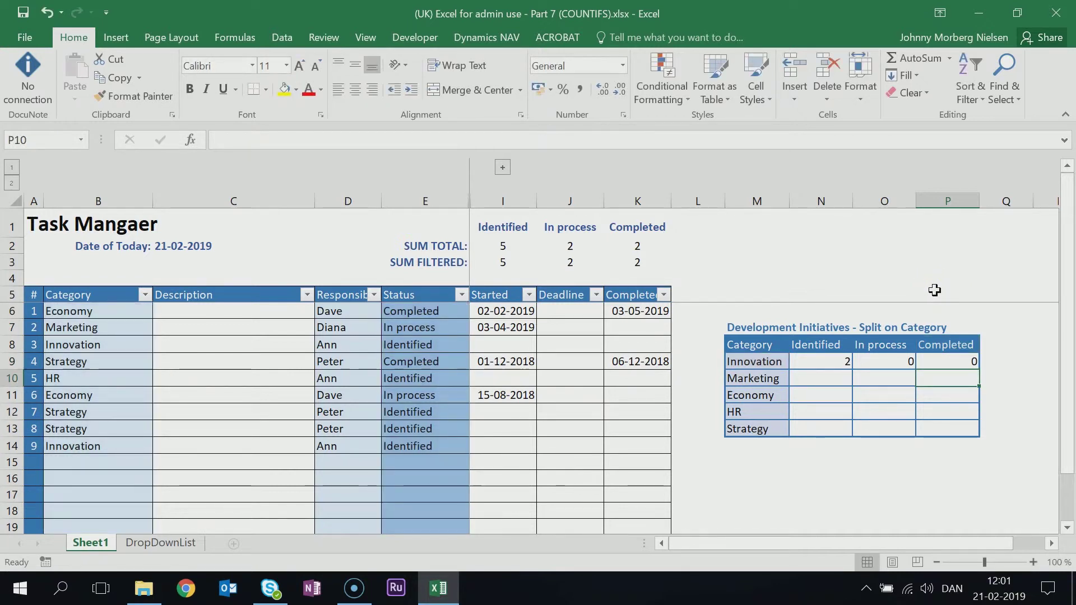
left_click(824, 361)
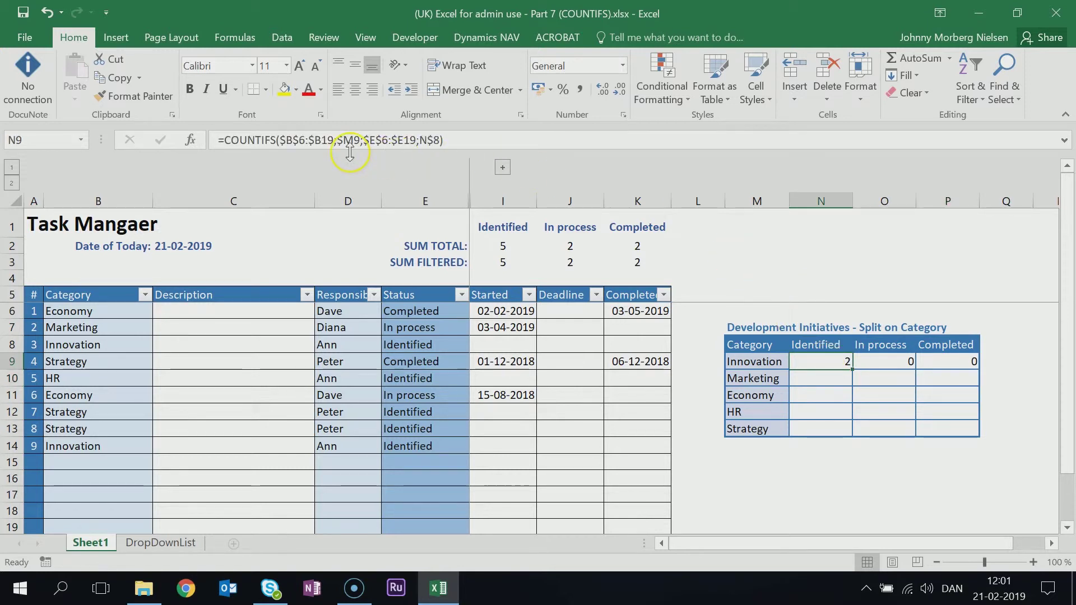
left_click(455, 139)
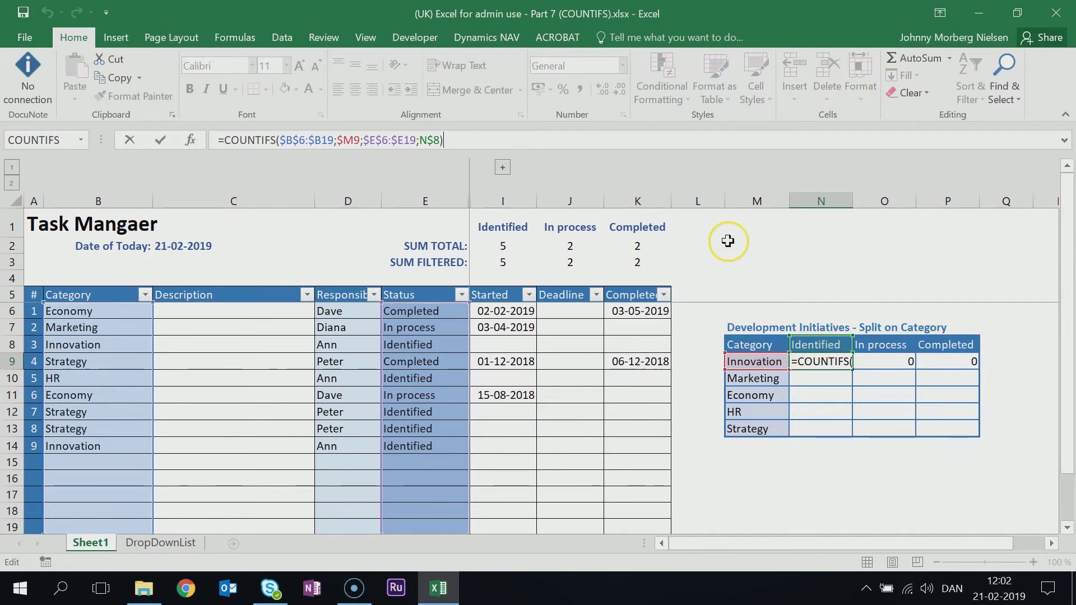
key("Return")
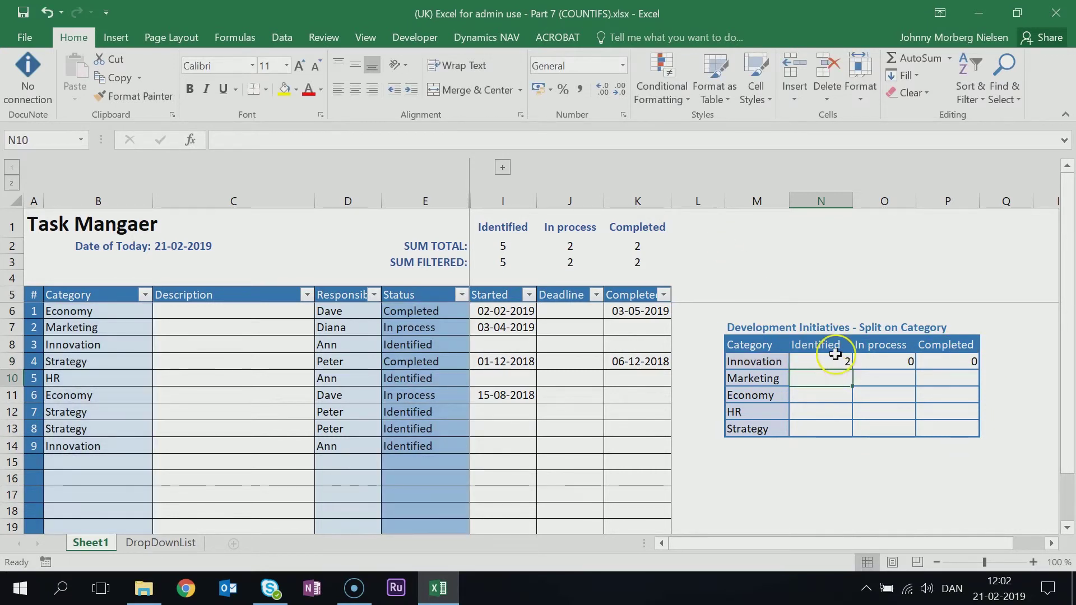
Copy the Innovation row's formulas in N9:P9 to the Marketing through Strategy rows, N10:P13, using Paste Special with Formulas only.
left_click_drag(829, 364, 946, 367)
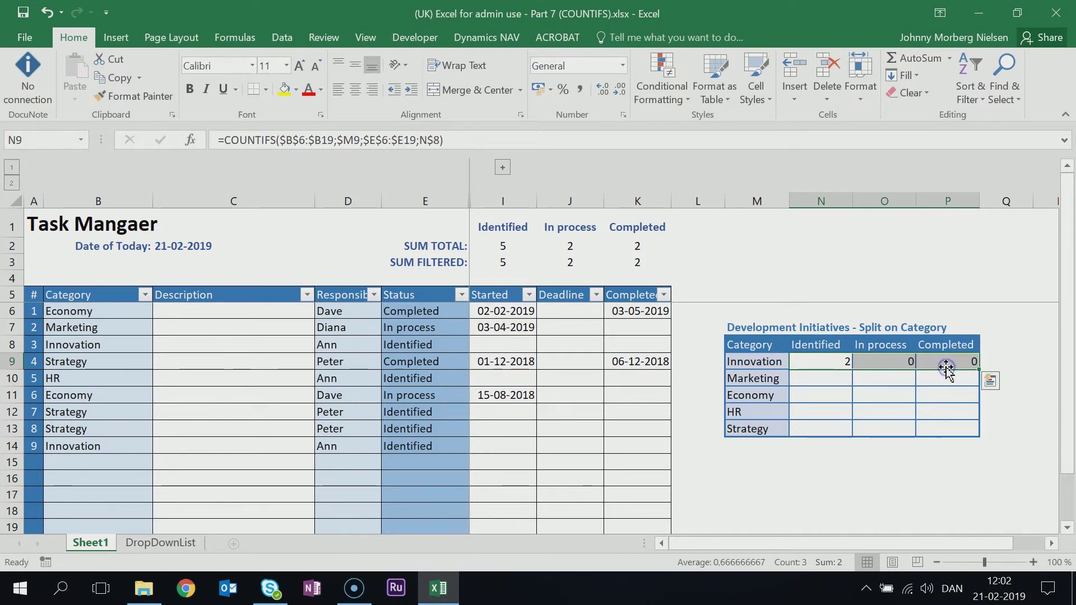
key("ctrl+c")
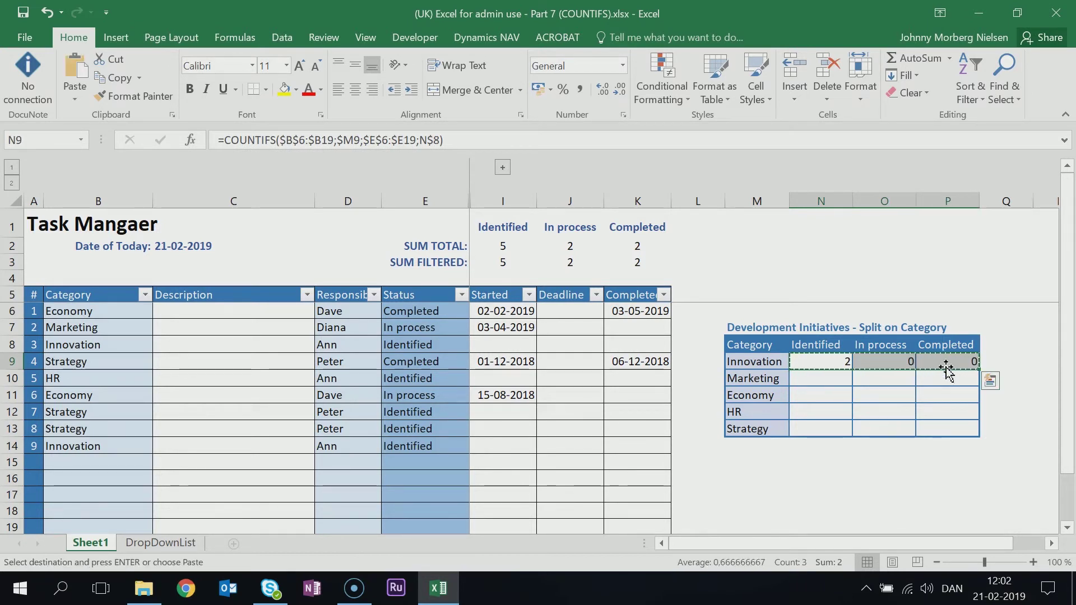
left_click_drag(806, 382, 834, 424)
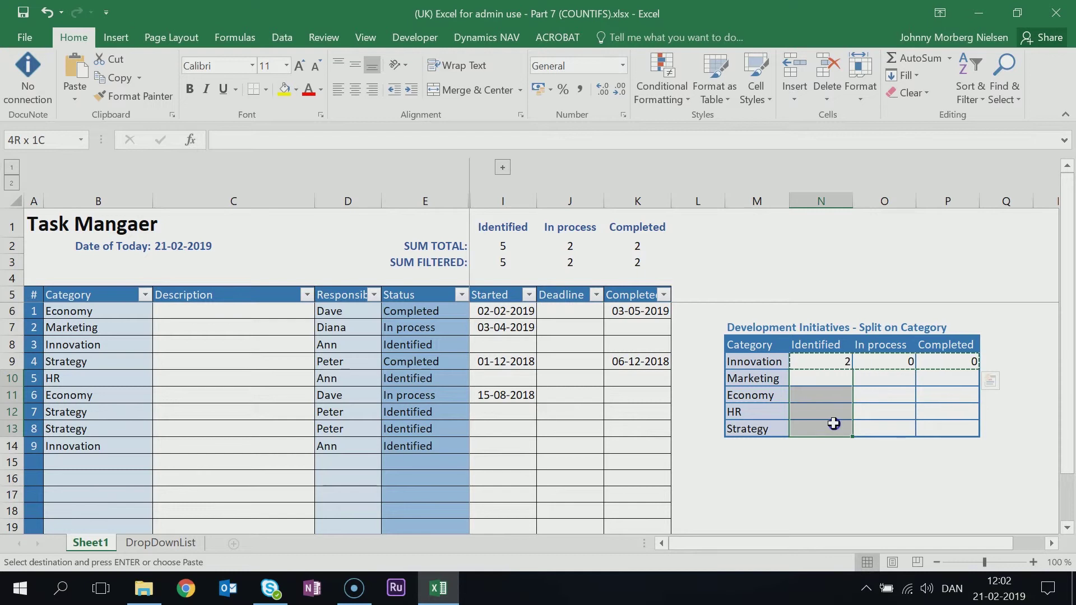
left_click_drag(834, 423, 834, 423)
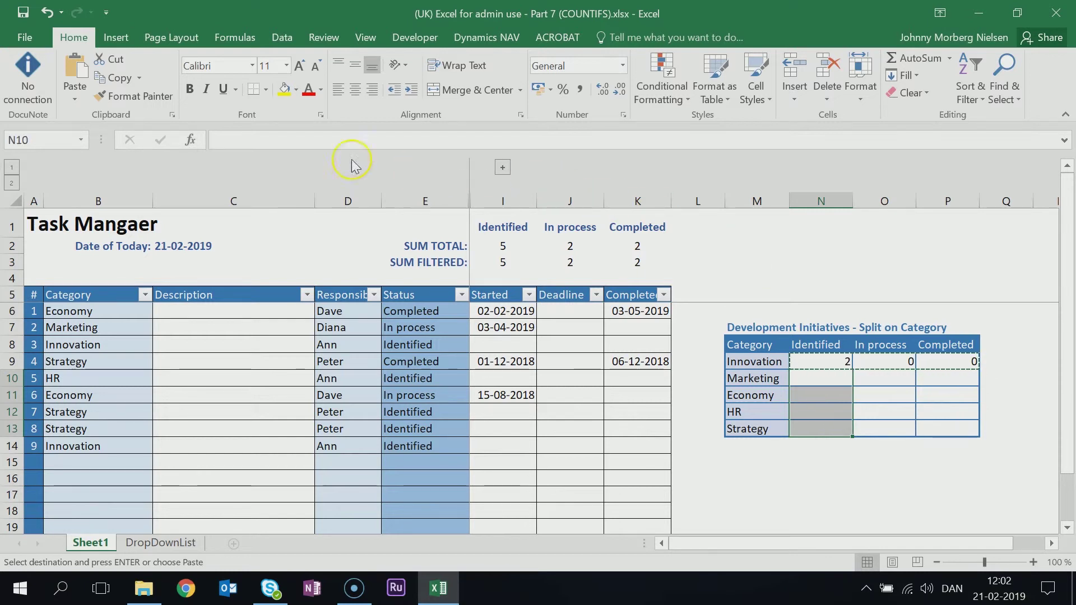
left_click(74, 100)
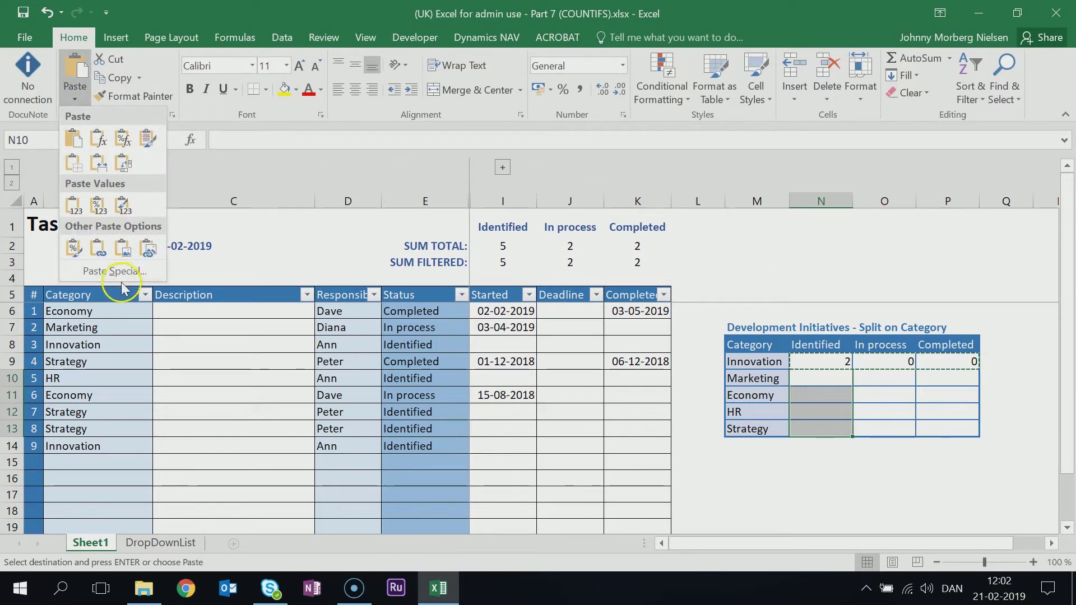
left_click(115, 272)
left_click(480, 89)
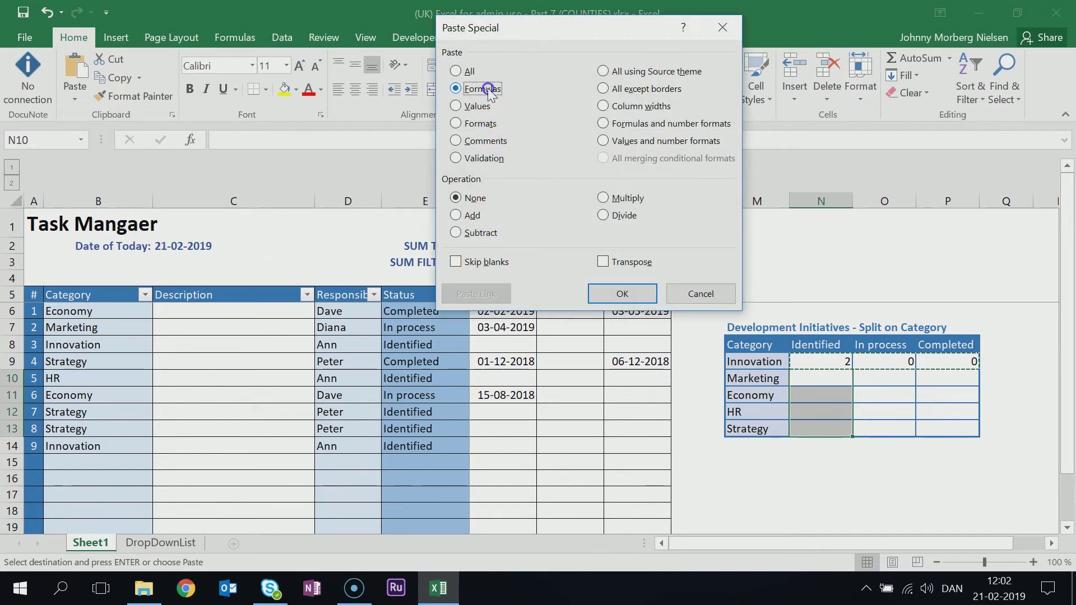
left_click(621, 293)
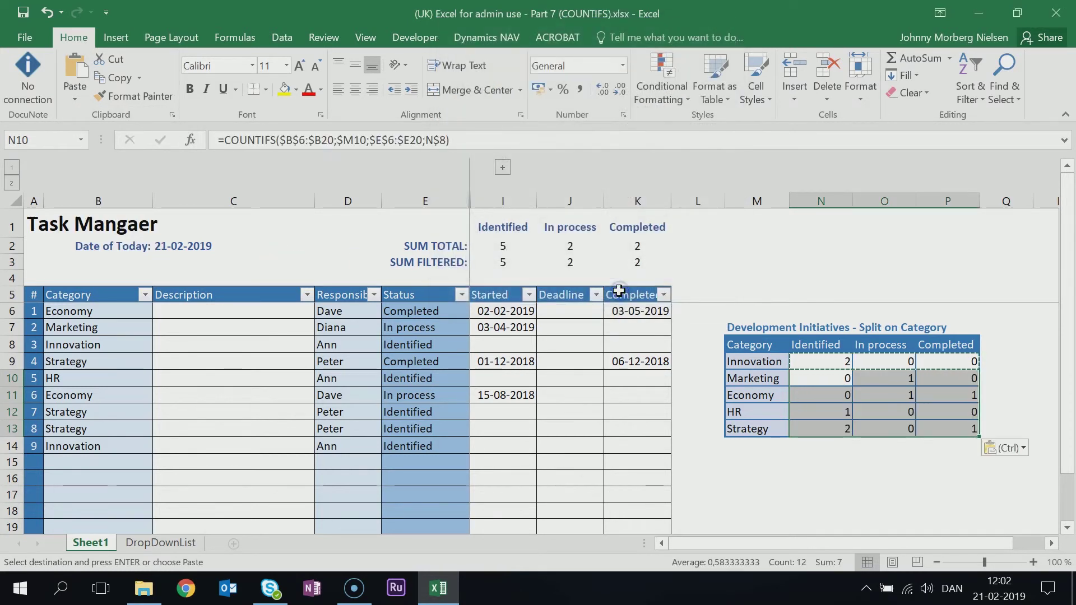
Inspect the references of the Identified column's COUNTIFS formulas for Marketing, Economy and HR in N10:N12.
left_click(841, 380)
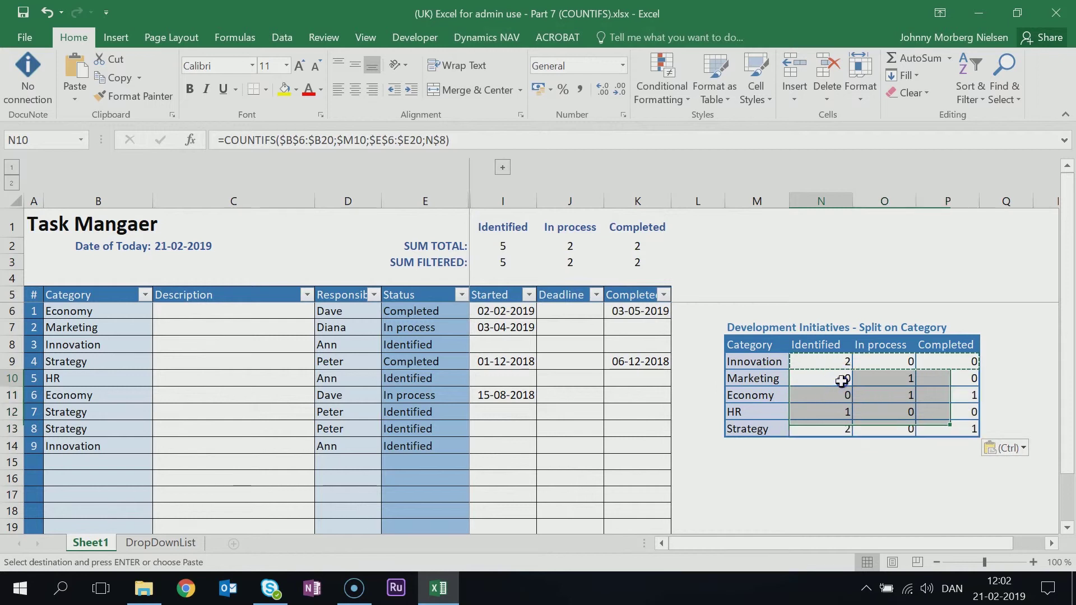
left_click(607, 138)
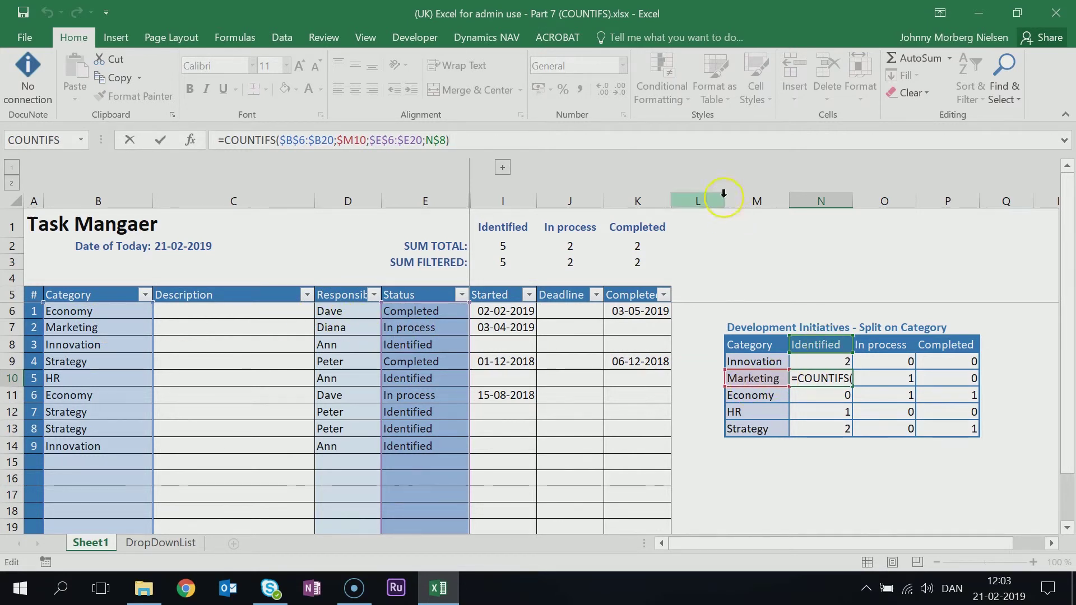
key("Return")
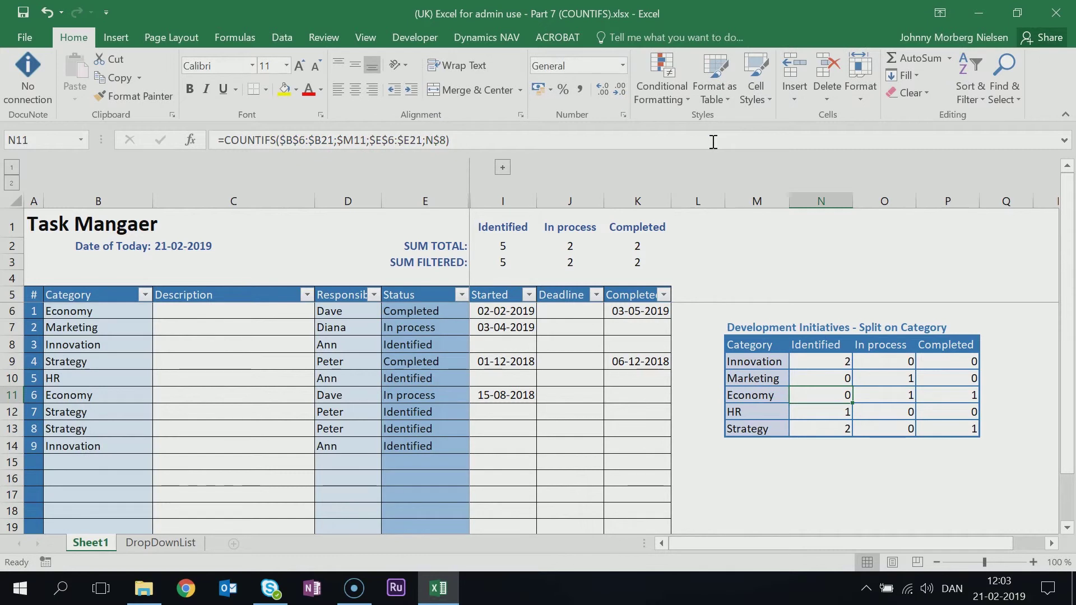
left_click(732, 149)
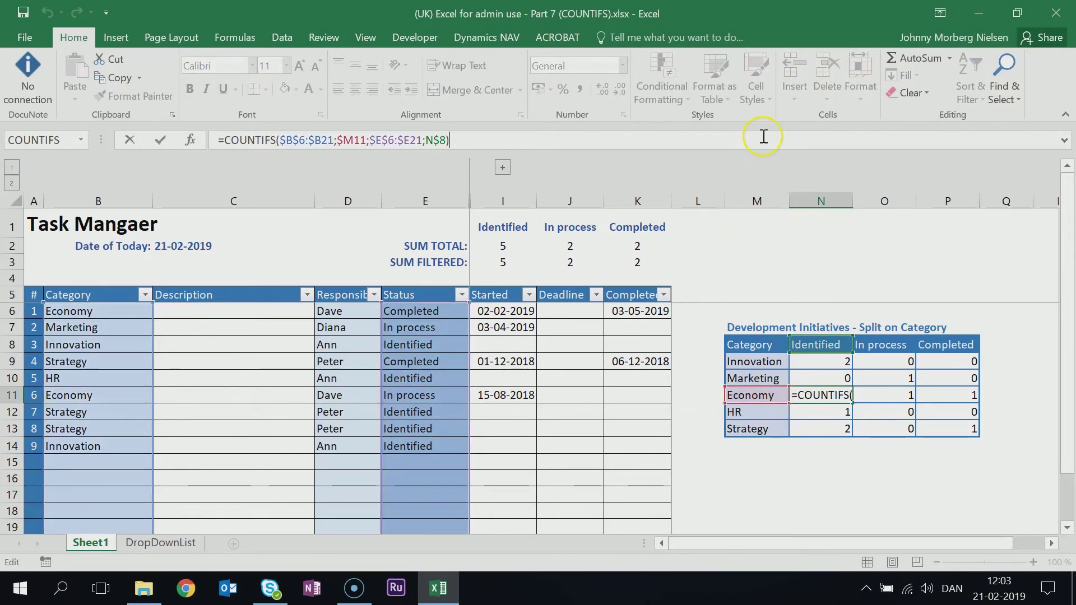
key("Return")
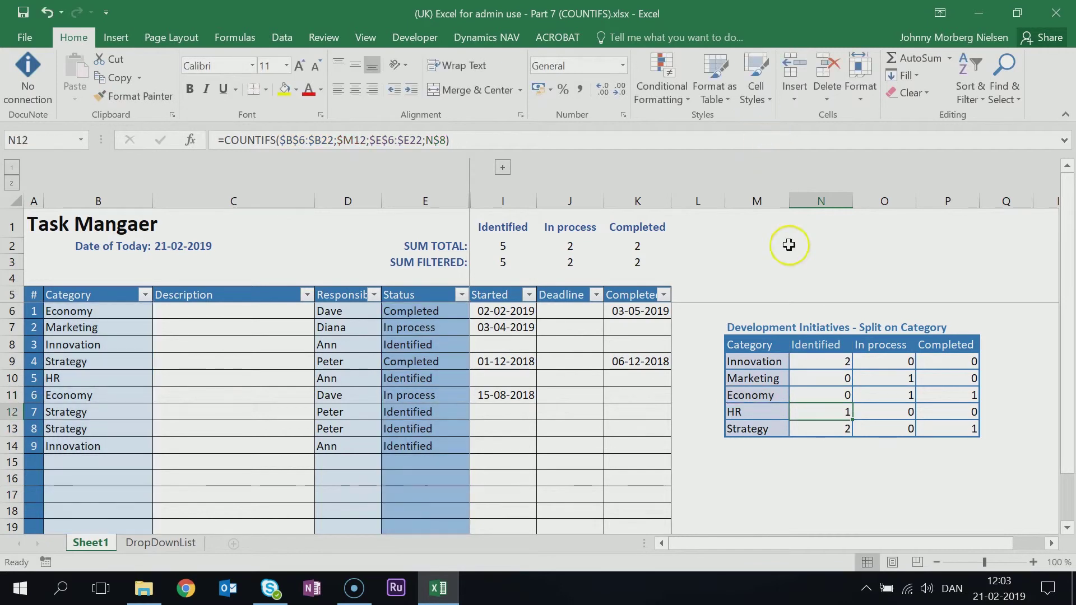
left_click(701, 142)
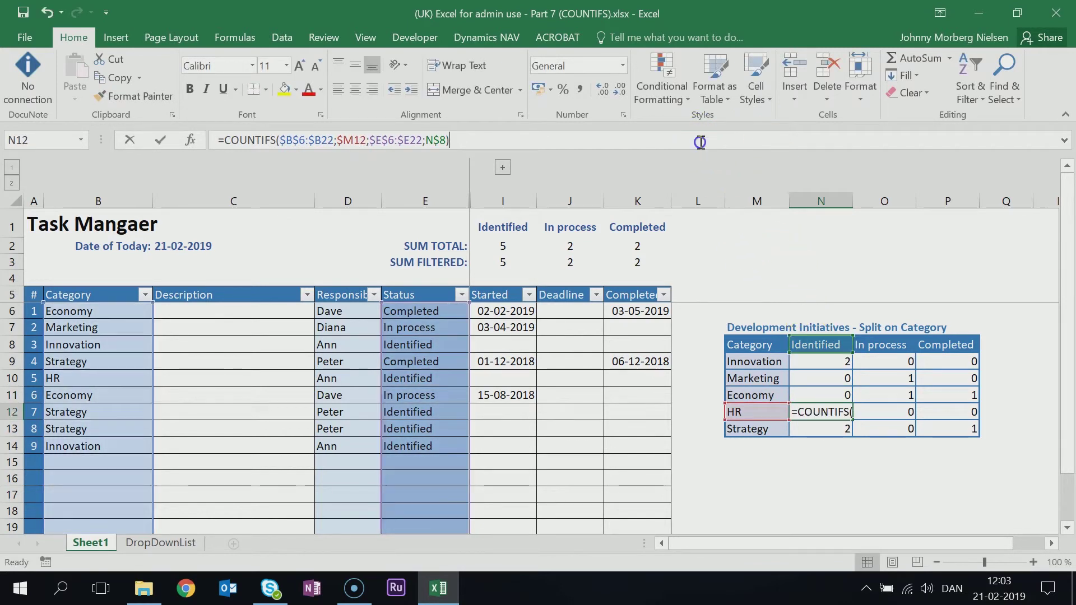
left_click(595, 137)
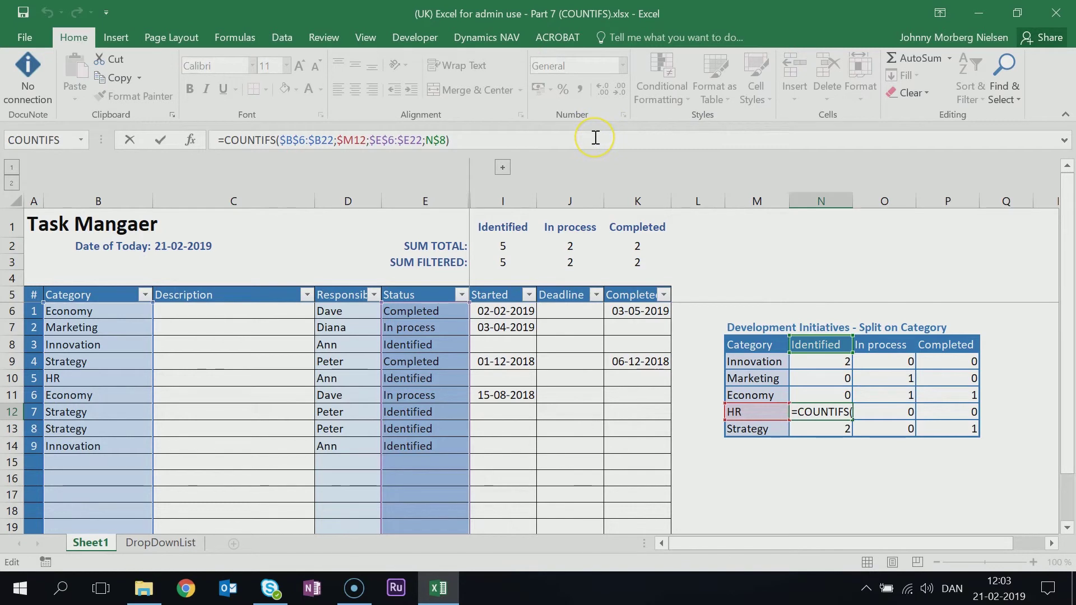
key("Return")
Check the criteria references in the In process formulas for Marketing, Economy and HR in O10:O12.
left_click(903, 378)
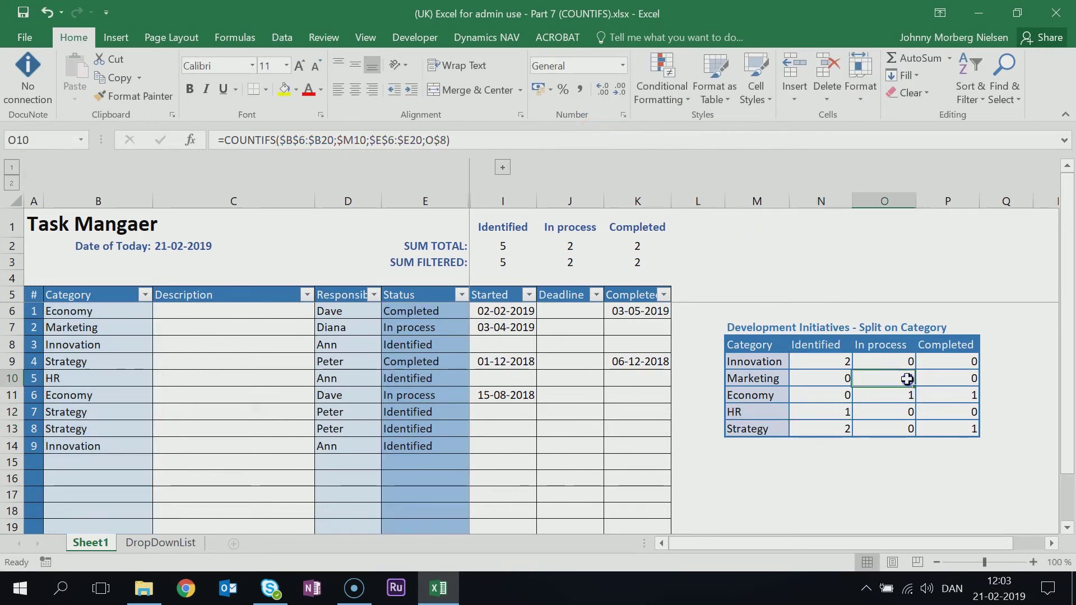
left_click(741, 139)
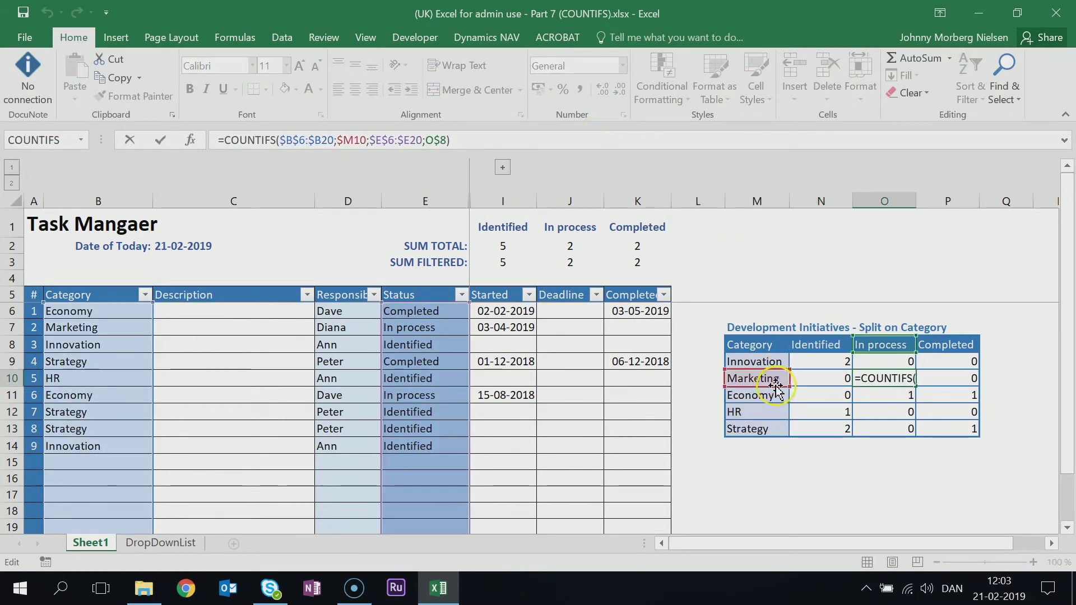
key("Return")
left_click(750, 141)
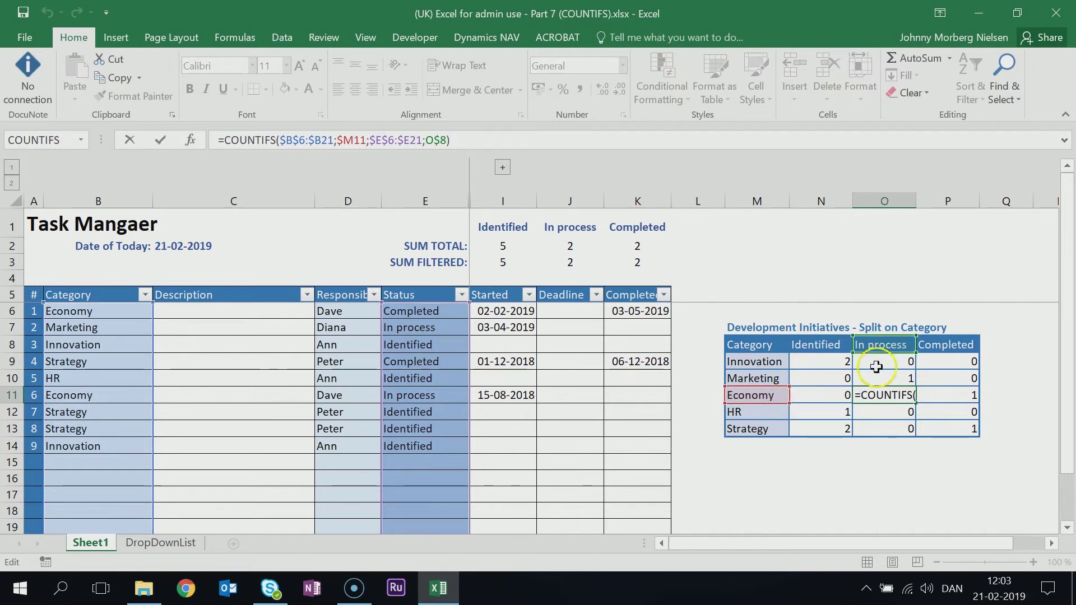
key("Return")
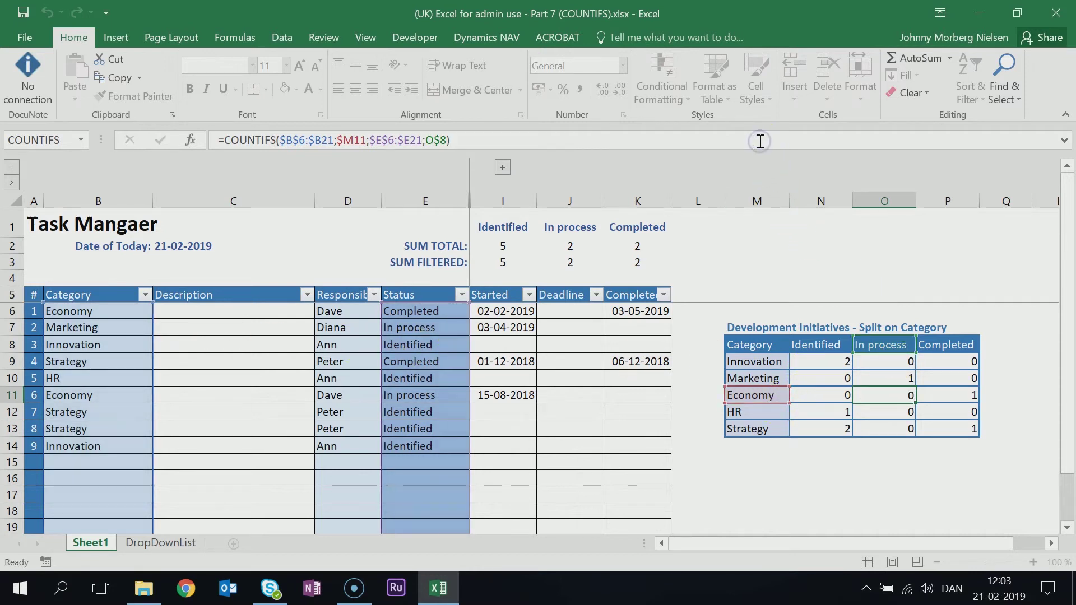
left_click(616, 147)
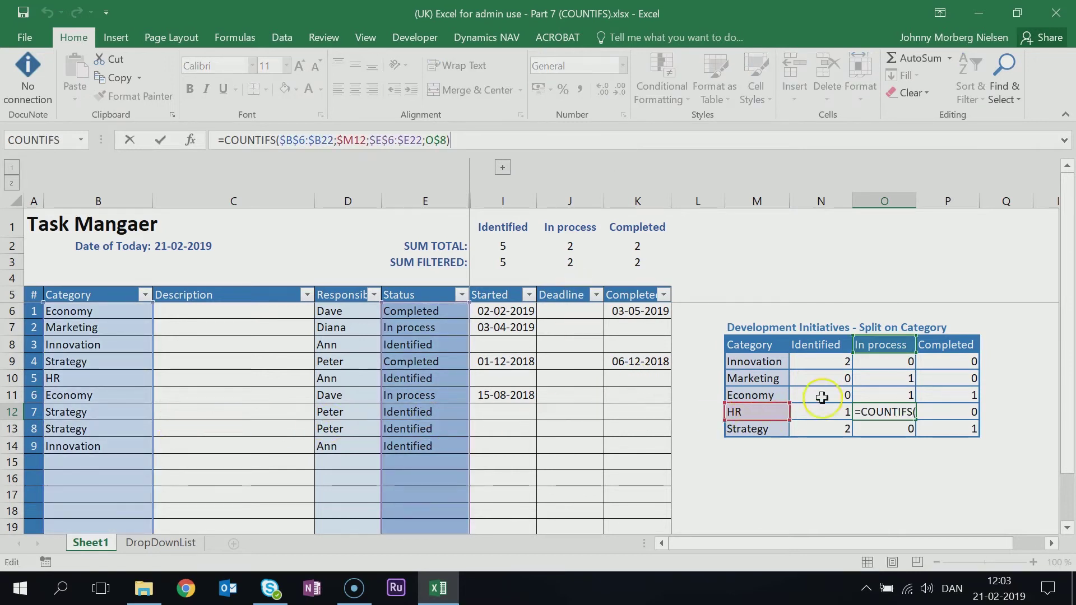
key("Return")
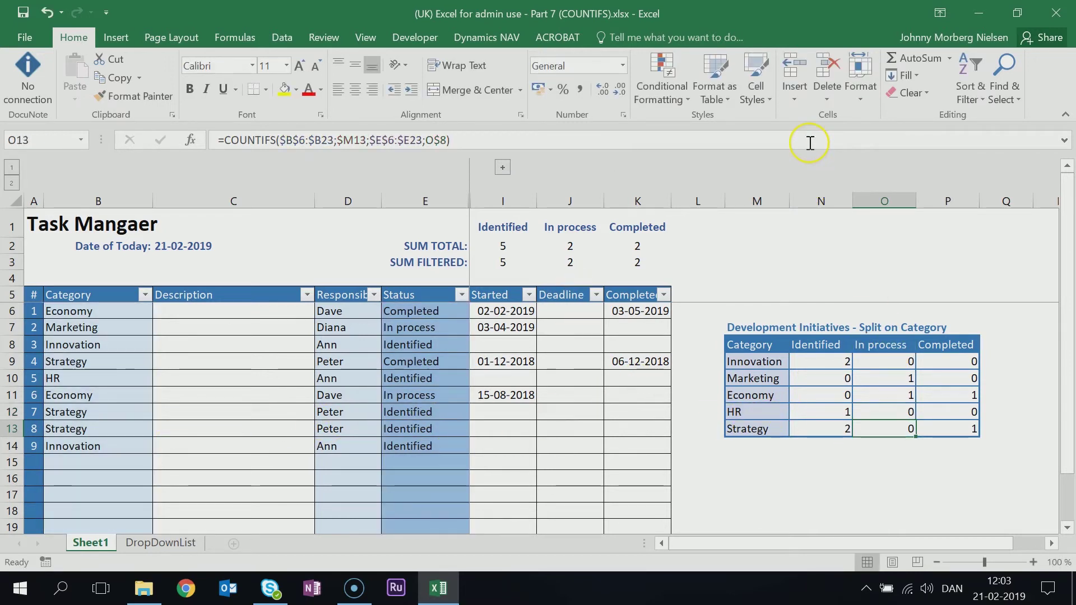
Check the ranges and criteria references in the Completed formulas for Economy, HR and Strategy in P11:P13.
left_click(953, 395)
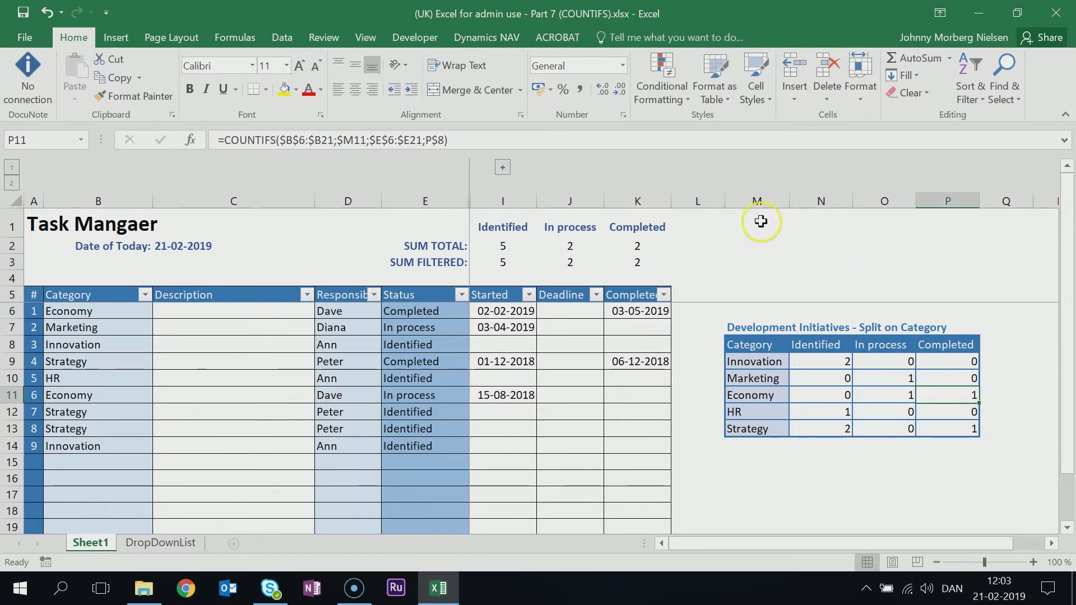
left_click(688, 145)
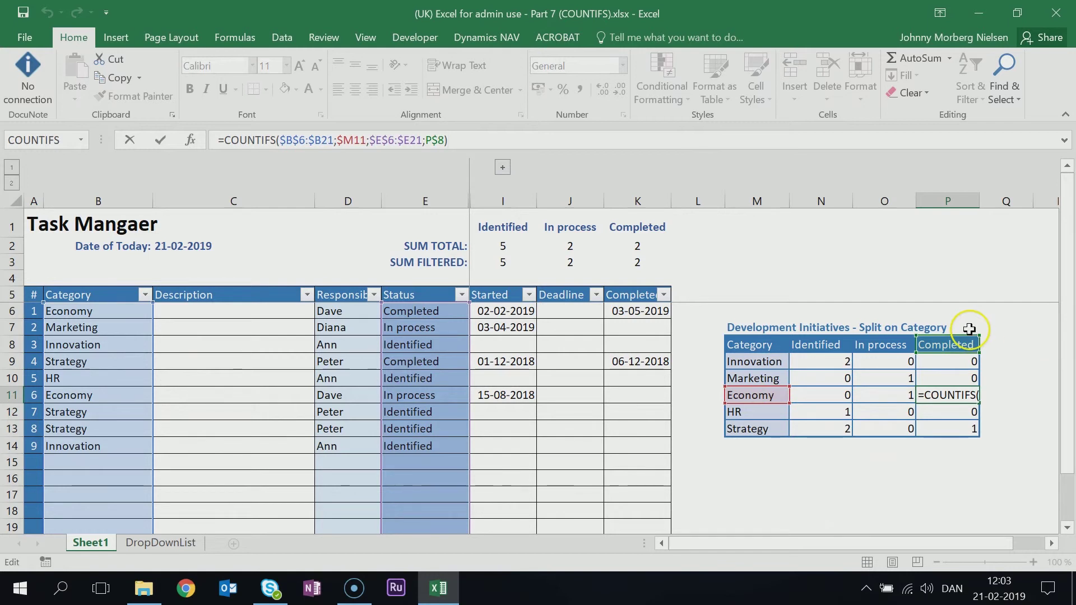
key("Return")
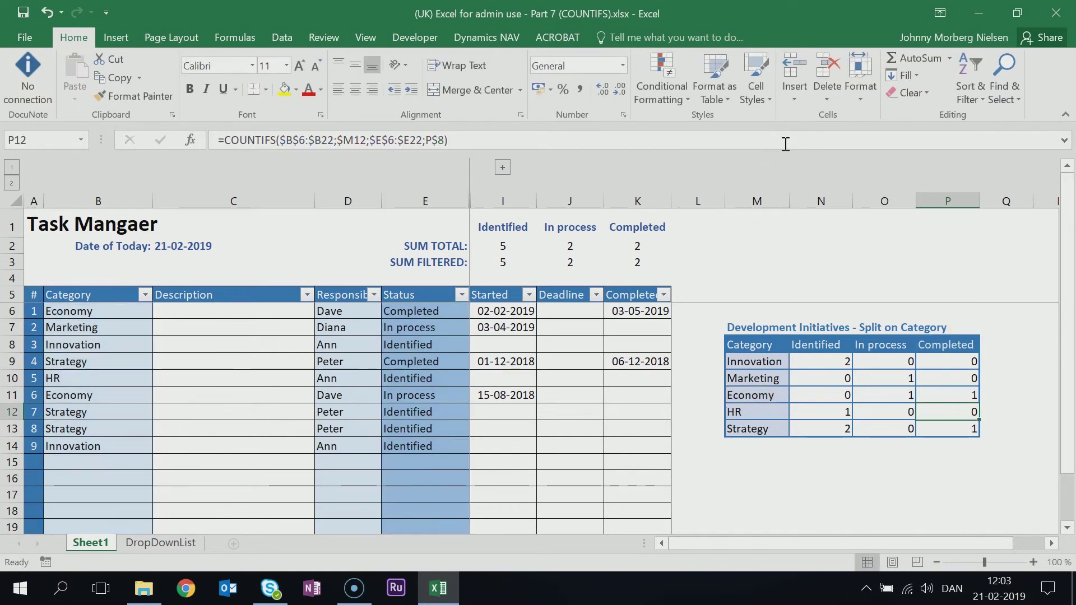
key("F2")
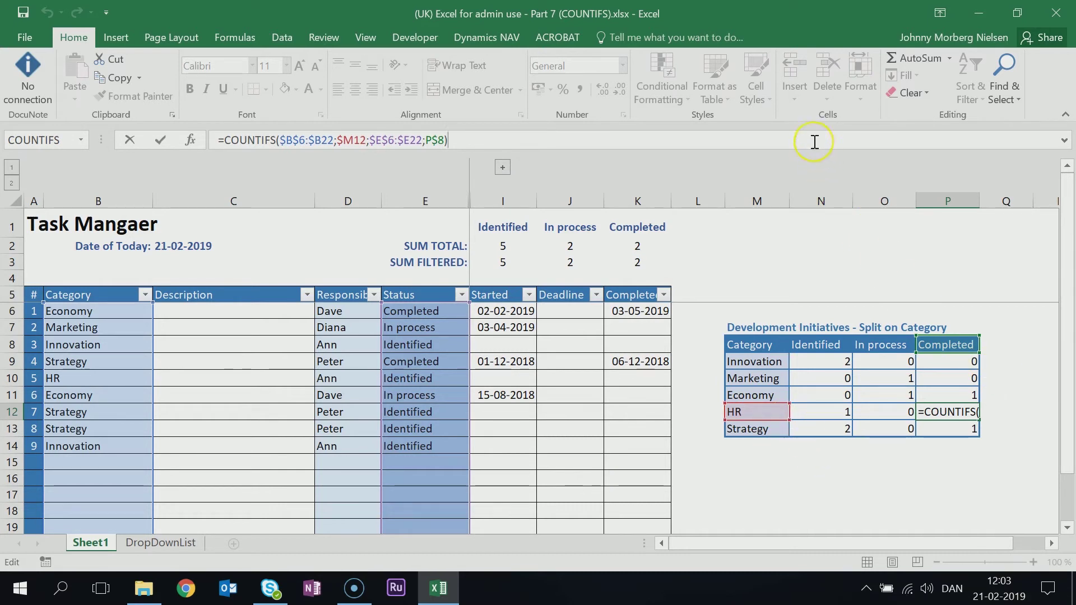
key("Return")
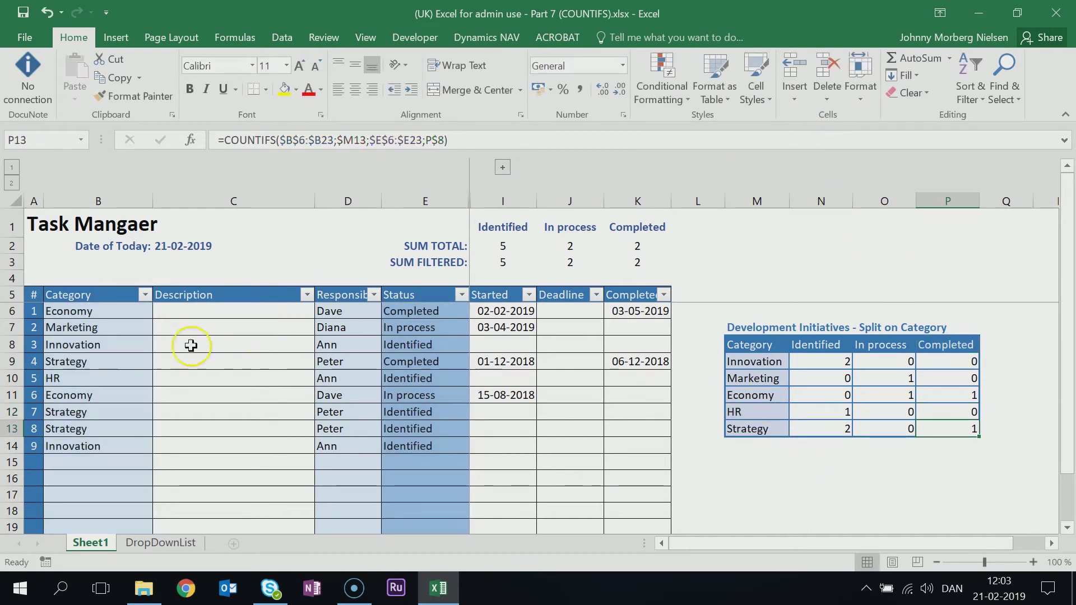
left_click(473, 139)
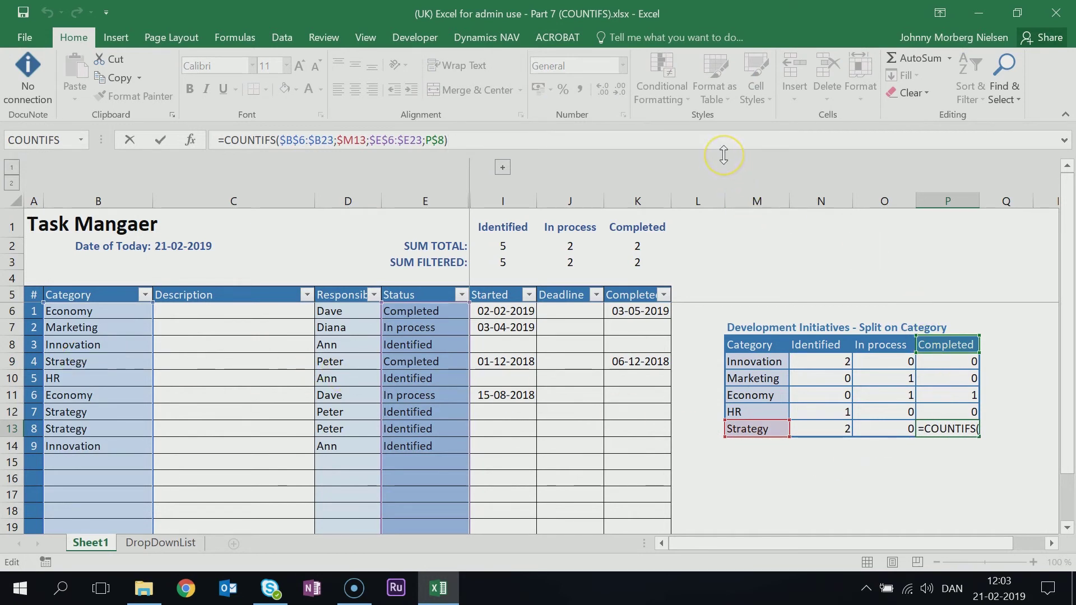
key("Return")
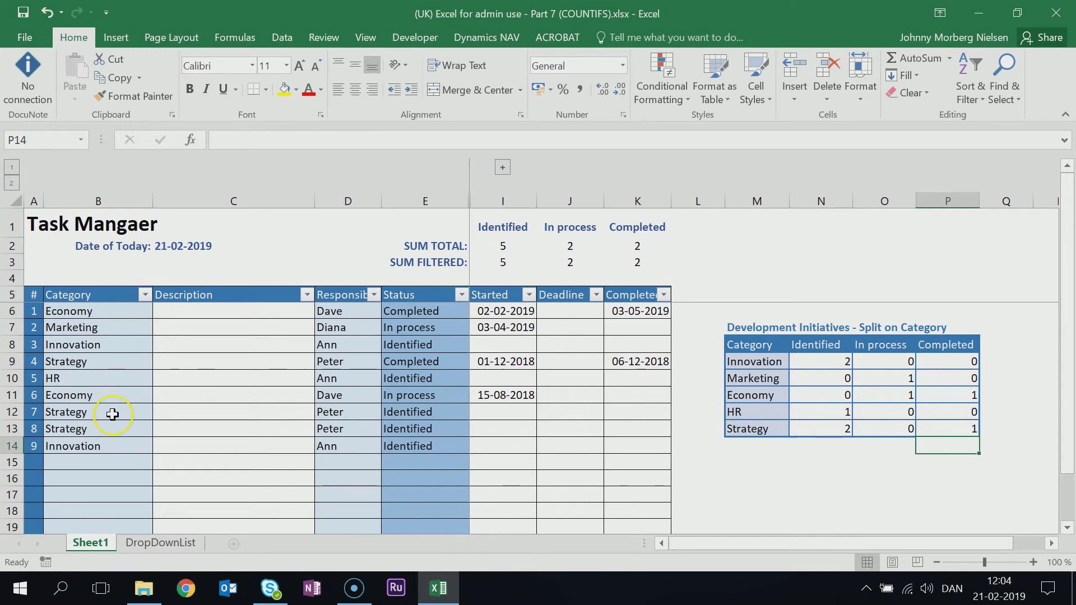
Test the summary table by changing task 9's category in B14 to Marketing and back to Innovation.
left_click(140, 445)
left_click(160, 446)
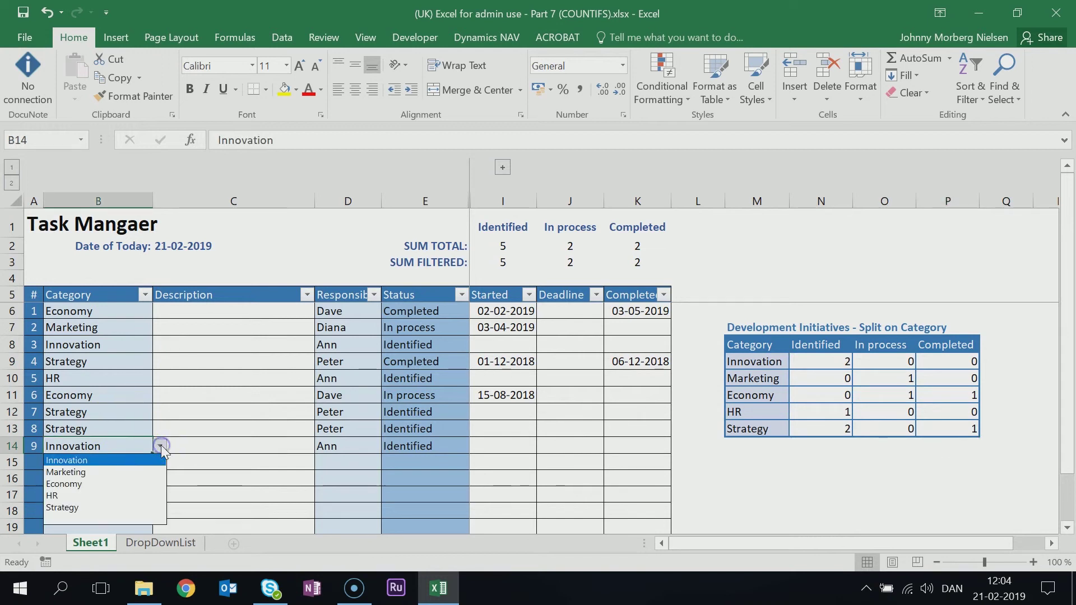
left_click(140, 473)
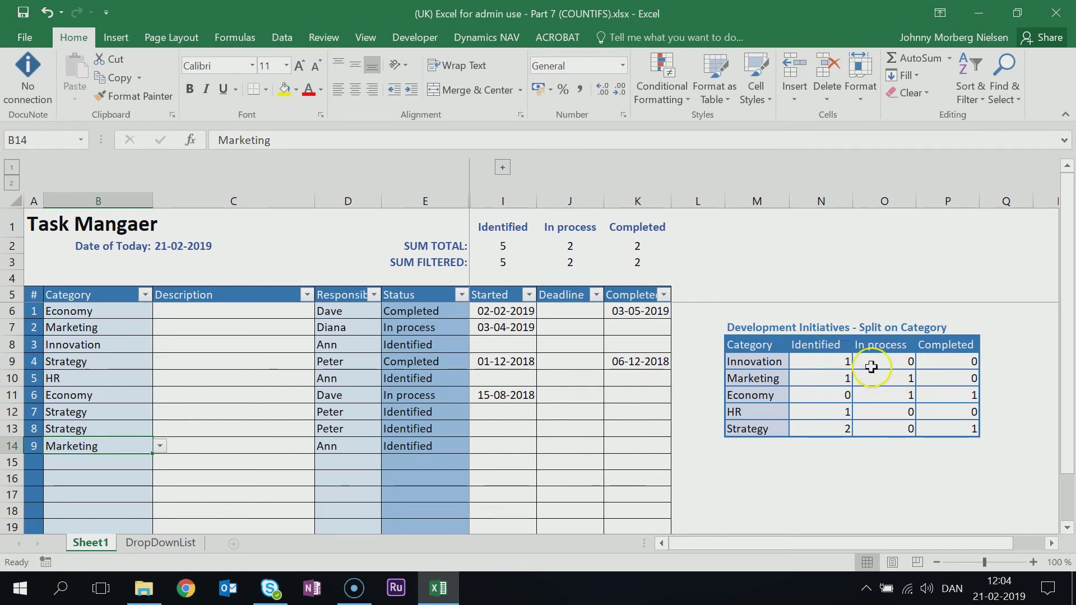
left_click(159, 447)
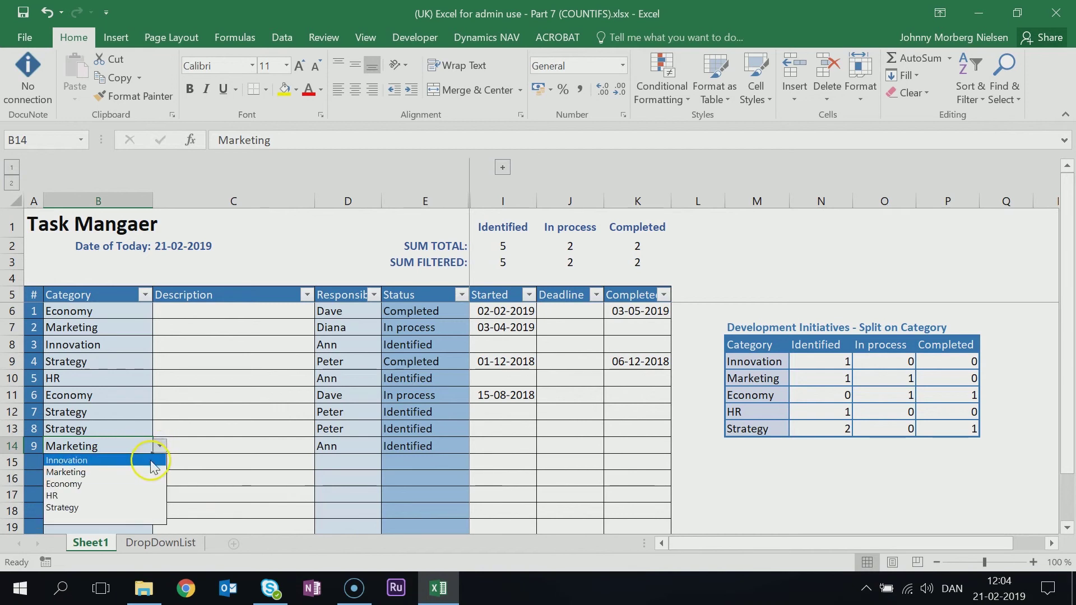
left_click(151, 460)
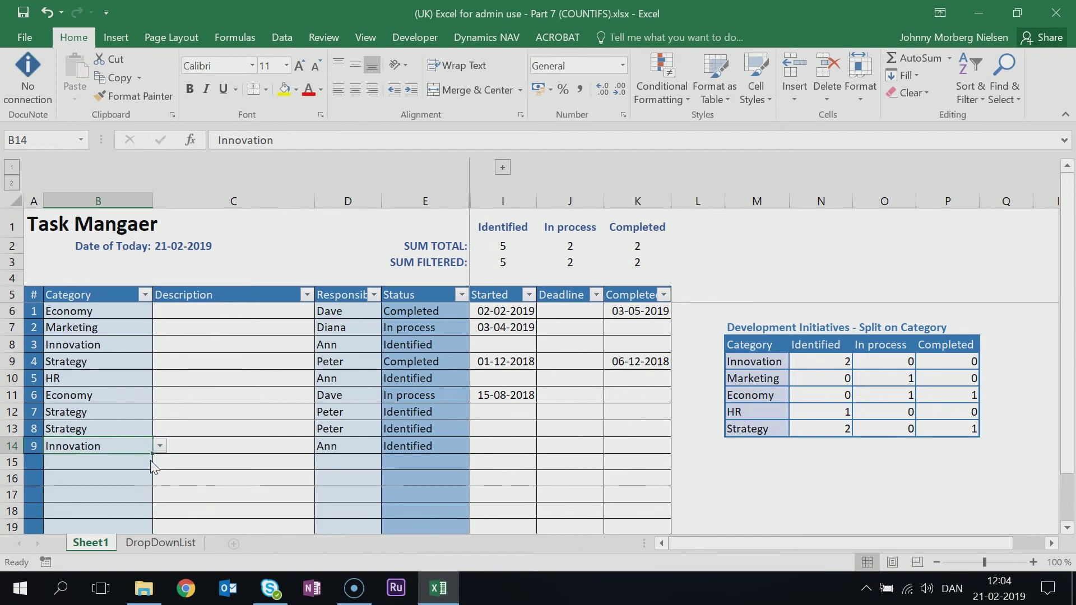